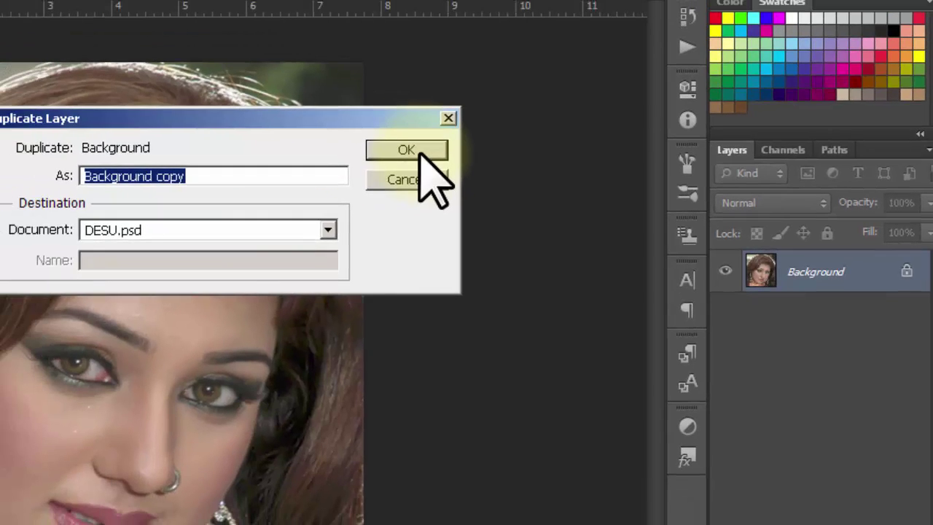
Duplicate the Background layer as Background copy and desaturate the copy
{"action": "left_click", "coordinate": [342, 133]}
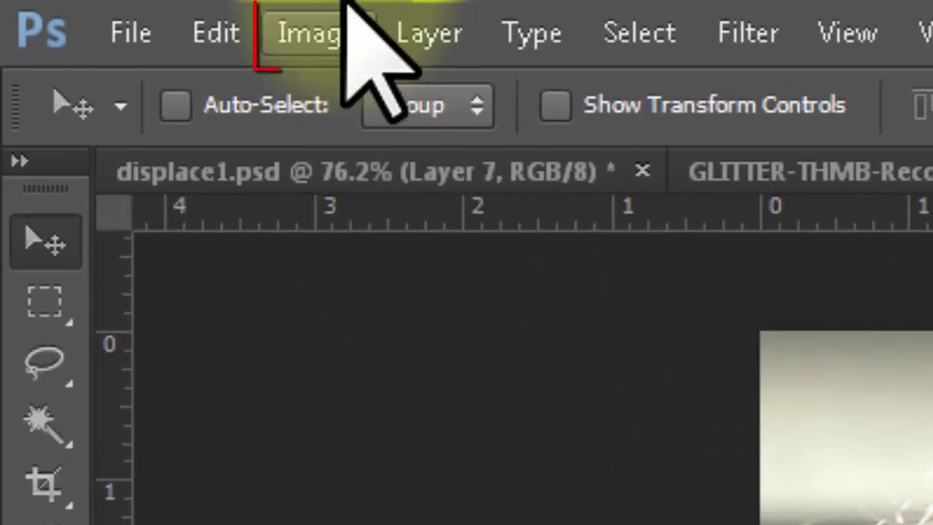
{"action": "left_click", "coordinate": [308, 32]}
{"action": "mouse_move", "coordinate": [340, 149]}
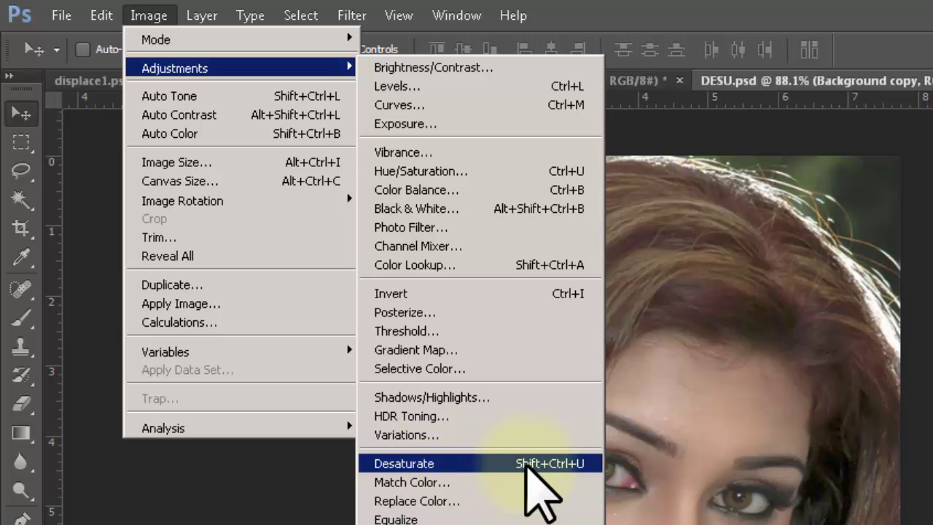
{"action": "left_click", "coordinate": [557, 466]}
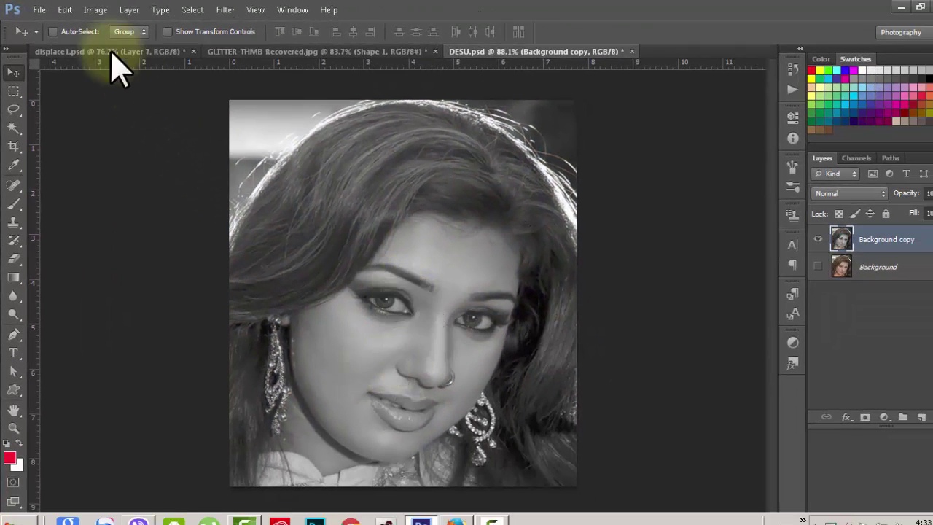
Apply a Gaussian Blur with a radius of 1.7 pixels to the desaturated Background copy layer
{"action": "left_click", "coordinate": [226, 10]}
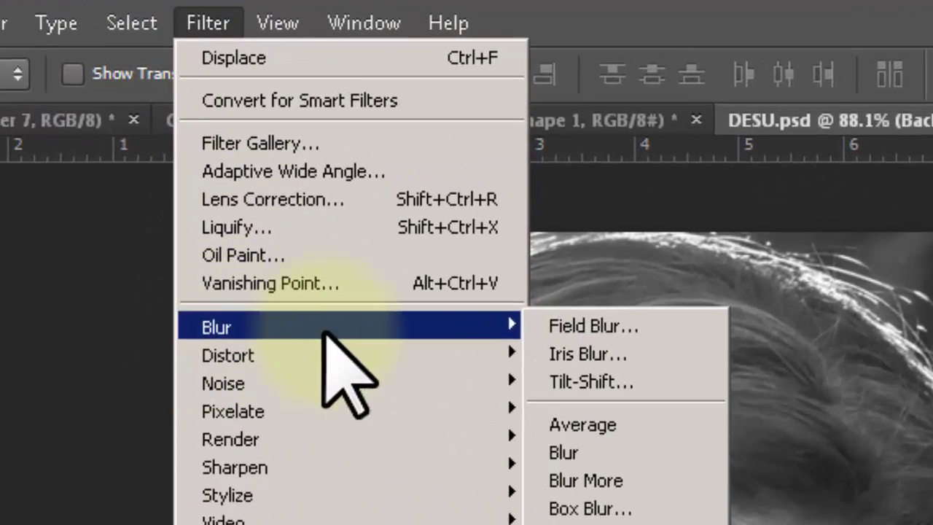
{"action": "mouse_move", "coordinate": [248, 152]}
{"action": "mouse_move", "coordinate": [314, 332]}
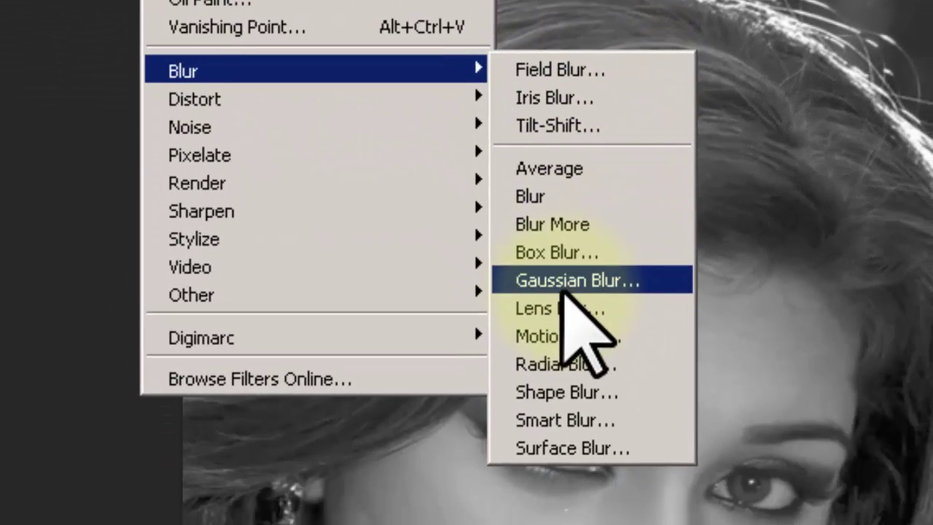
{"action": "left_click", "coordinate": [626, 284]}
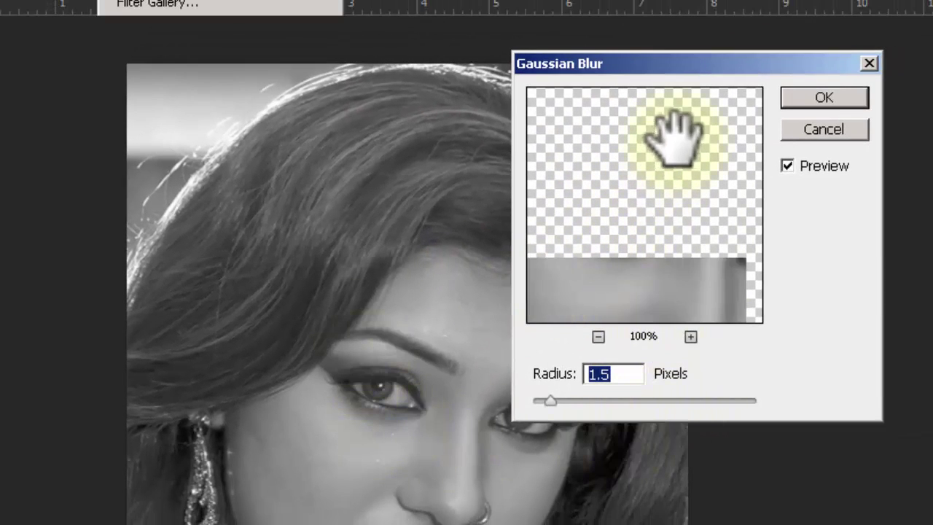
{"action": "left_click_drag", "start_coordinate": [654, 153], "coordinate": [614, 267]}
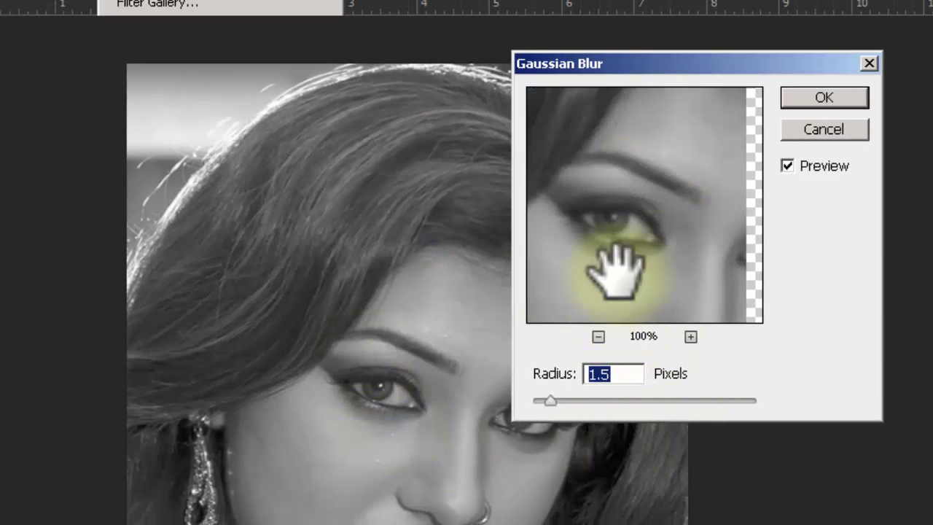
{"action": "left_click", "coordinate": [550, 400]}
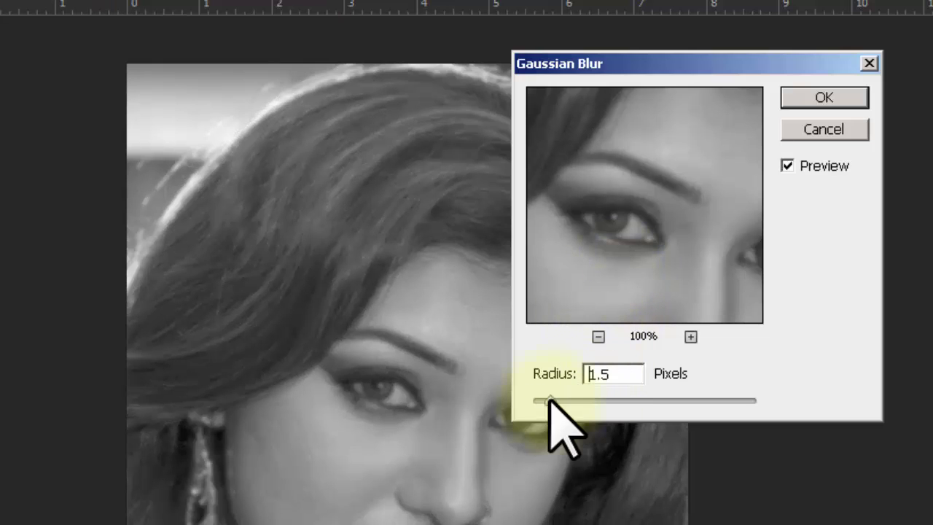
{"action": "left_click", "coordinate": [551, 400]}
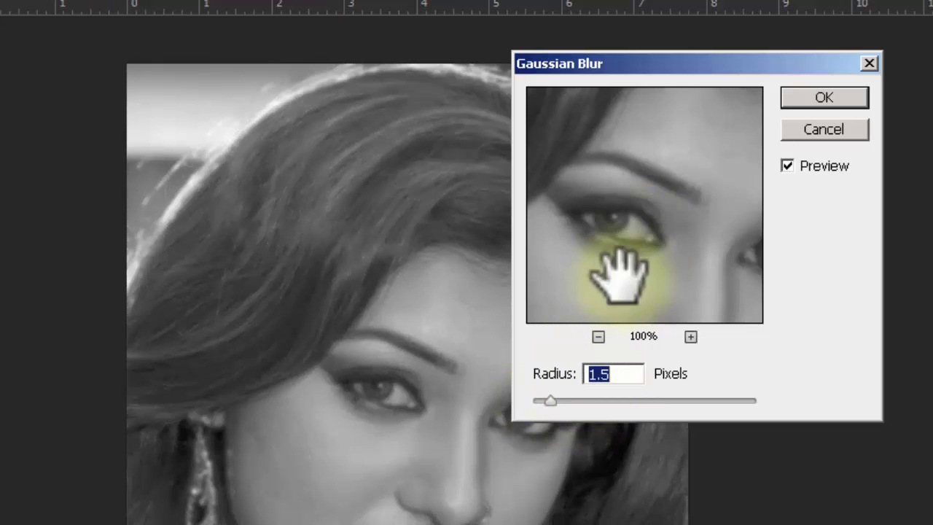
{"action": "left_click", "coordinate": [553, 401]}
{"action": "mouse_move", "coordinate": [552, 401]}
{"action": "left_mouse_down"}
{"action": "mouse_move", "coordinate": [543, 401]}
{"action": "mouse_move", "coordinate": [551, 402]}
{"action": "left_mouse_up"}
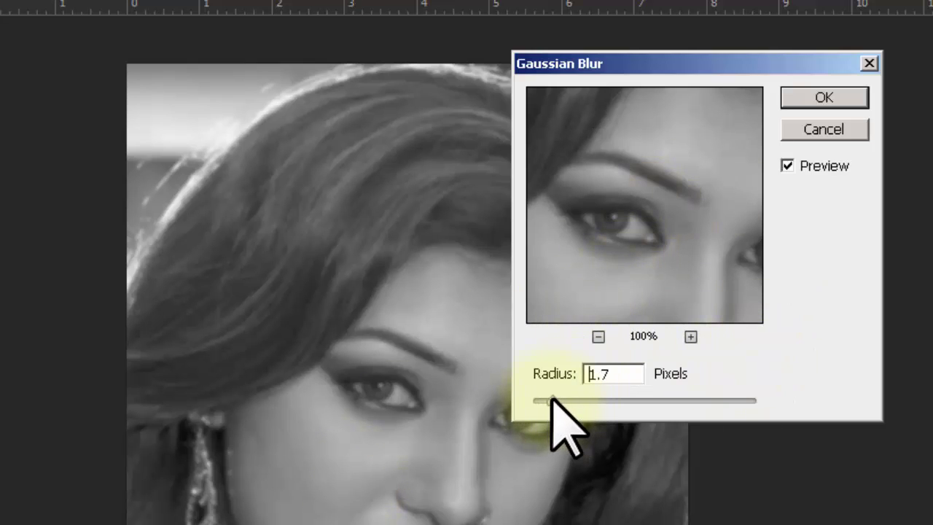
{"action": "left_click_drag", "start_coordinate": [663, 251], "coordinate": [636, 248]}
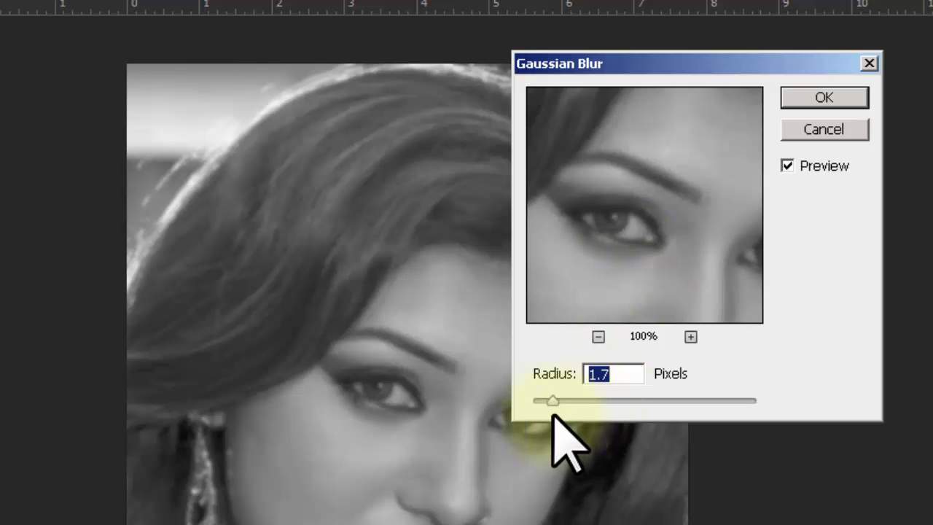
{"action": "left_click_drag", "start_coordinate": [663, 290], "coordinate": [612, 291]}
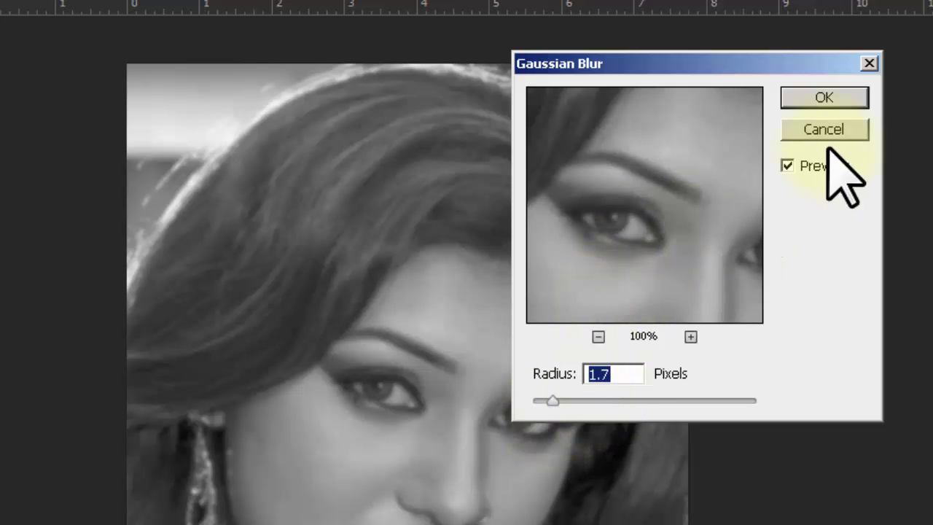
{"action": "left_click", "coordinate": [823, 97]}
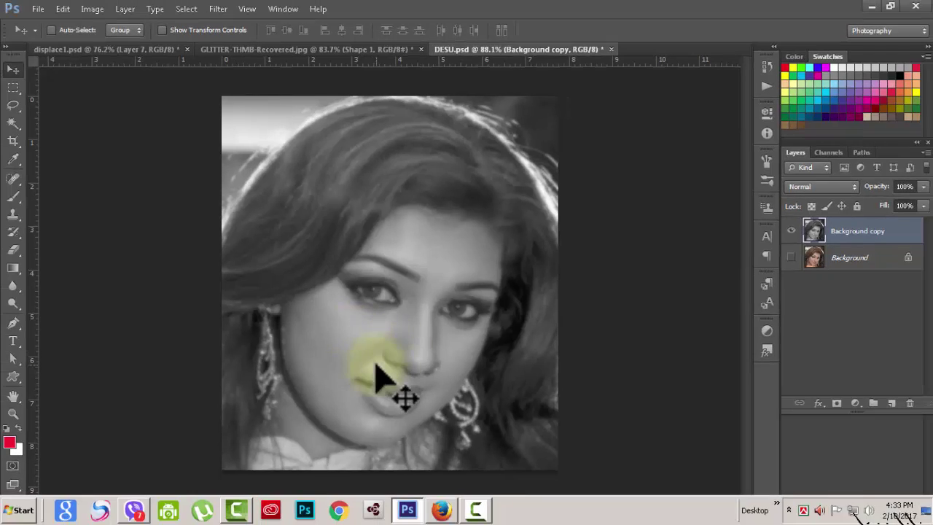
Save the blurred black-and-white document on the Desktop in Photoshop format as DISPLACEMENT.psd, keeping its layers
{"action": "left_click", "coordinate": [63, 9]}
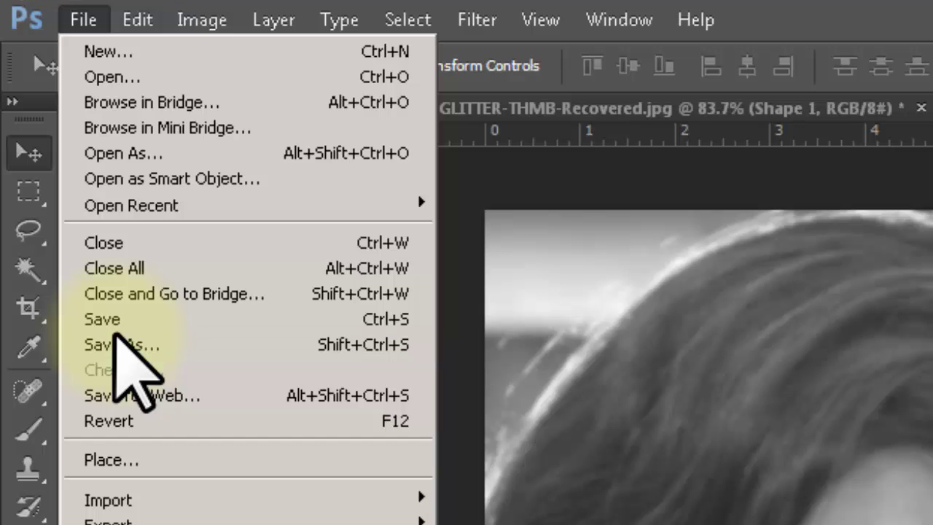
{"action": "left_click", "coordinate": [120, 345]}
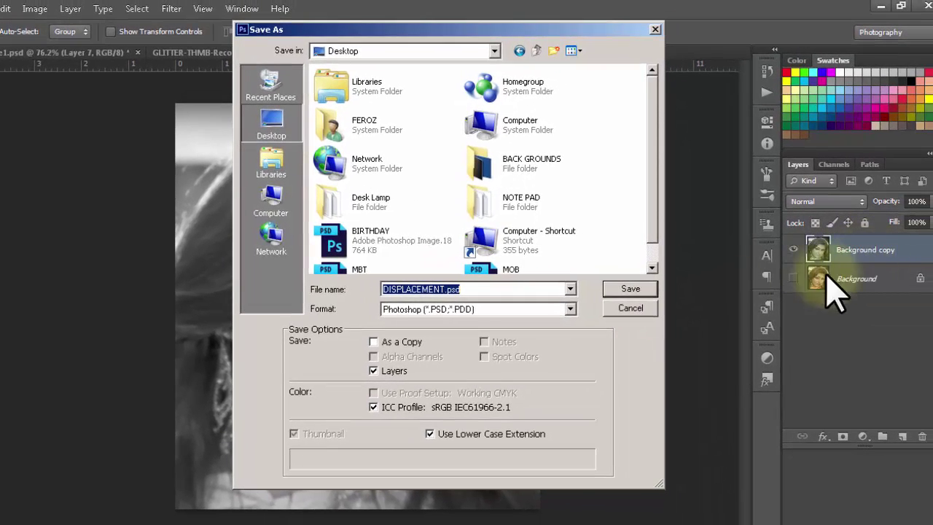
{"action": "left_click", "coordinate": [631, 289]}
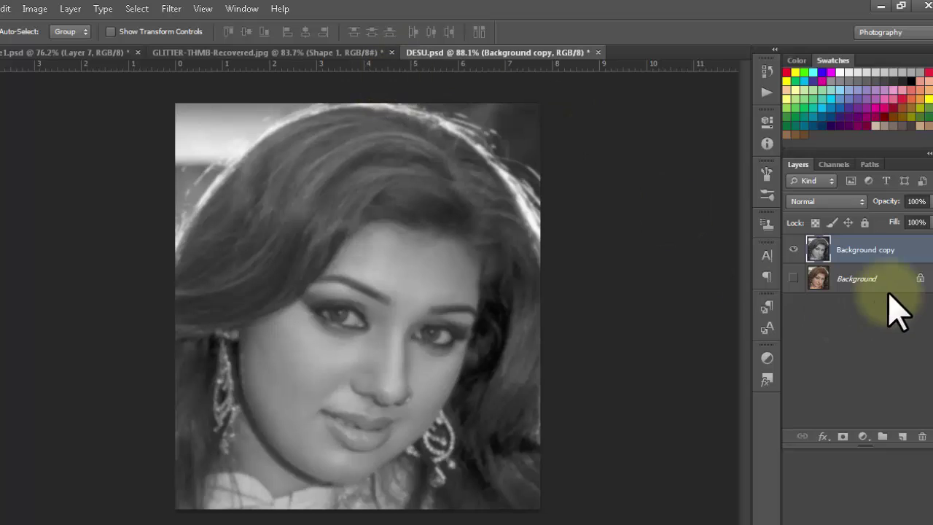
{"action": "left_click", "coordinate": [601, 161]}
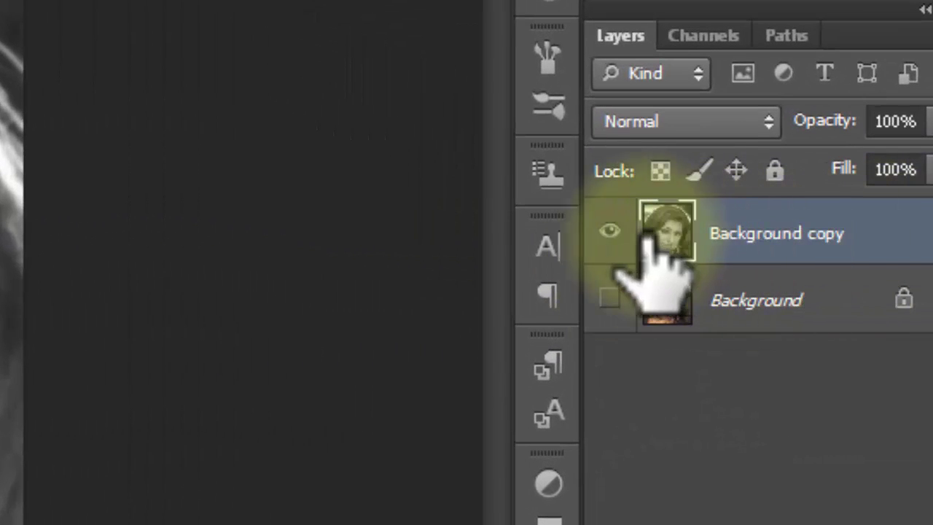
Delete the blurred Background copy layer and duplicate the original colour Background layer again
{"action": "left_click", "coordinate": [609, 231], "text": "alt"}
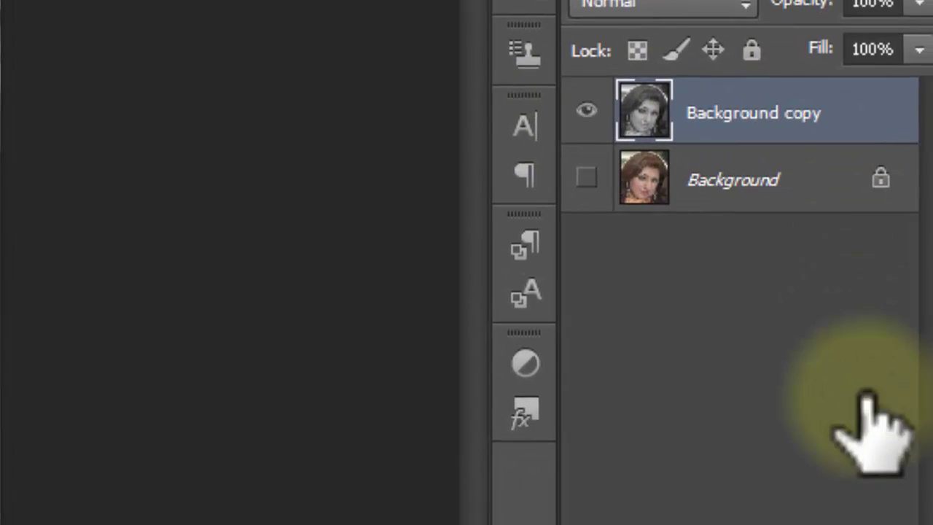
{"action": "left_click", "coordinate": [873, 491]}
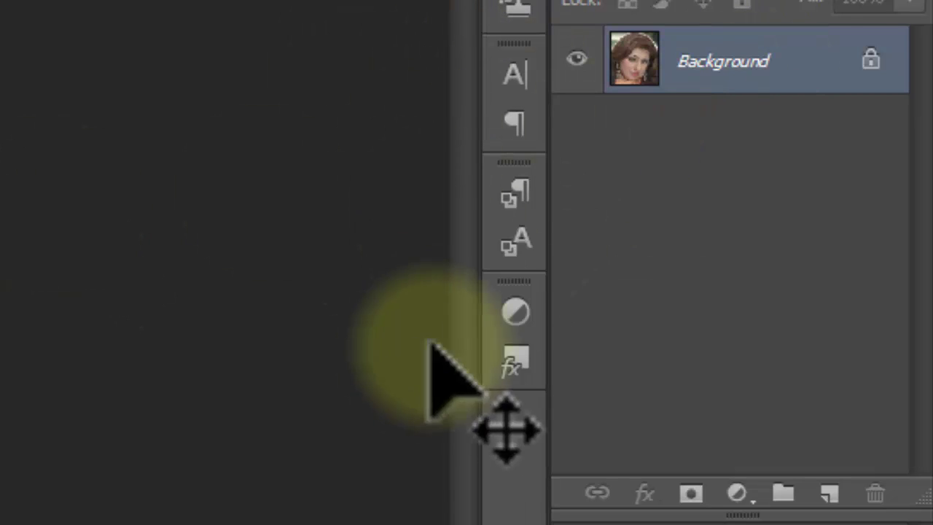
{"action": "right_click", "coordinate": [731, 66]}
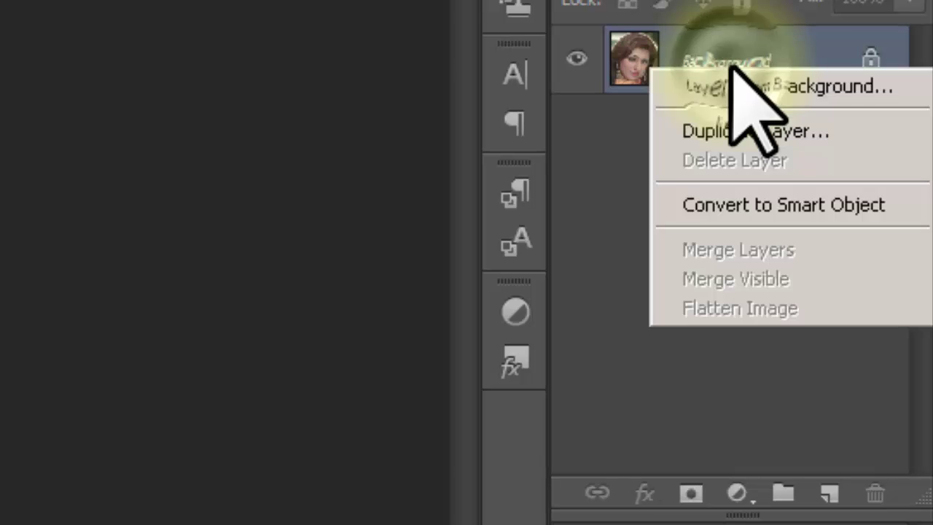
{"action": "left_click", "coordinate": [758, 132]}
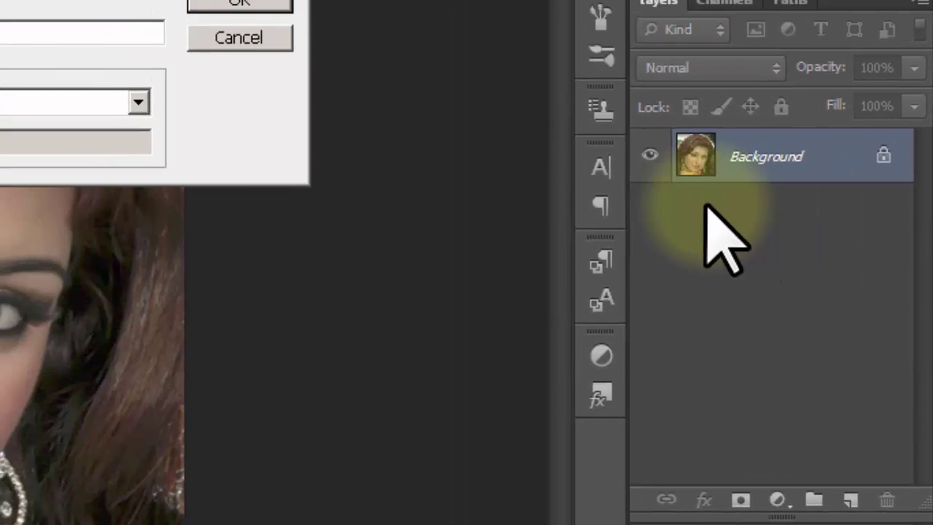
{"action": "left_click", "coordinate": [448, 142]}
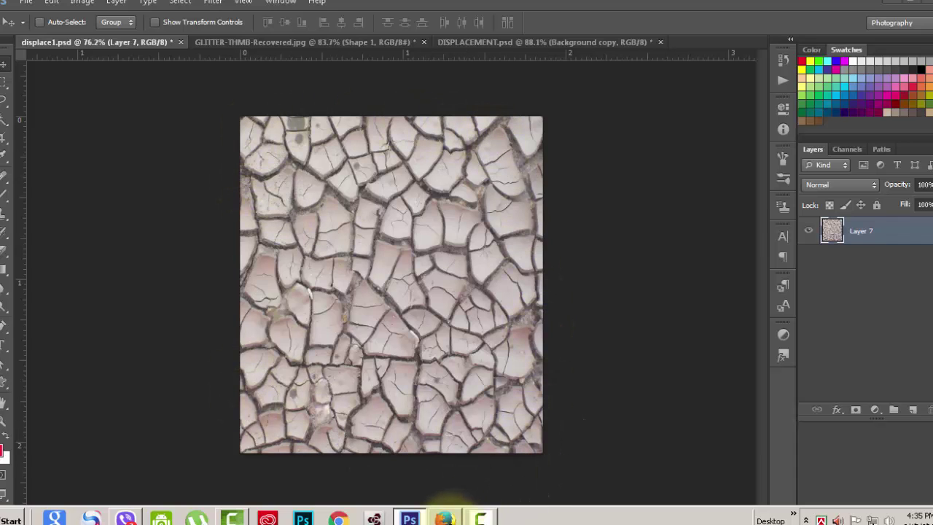
Switch to Firefox and copy the 500 × 333 brown cracked-mud picture from the "cracked image" Google results
{"action": "left_click", "coordinate": [445, 516]}
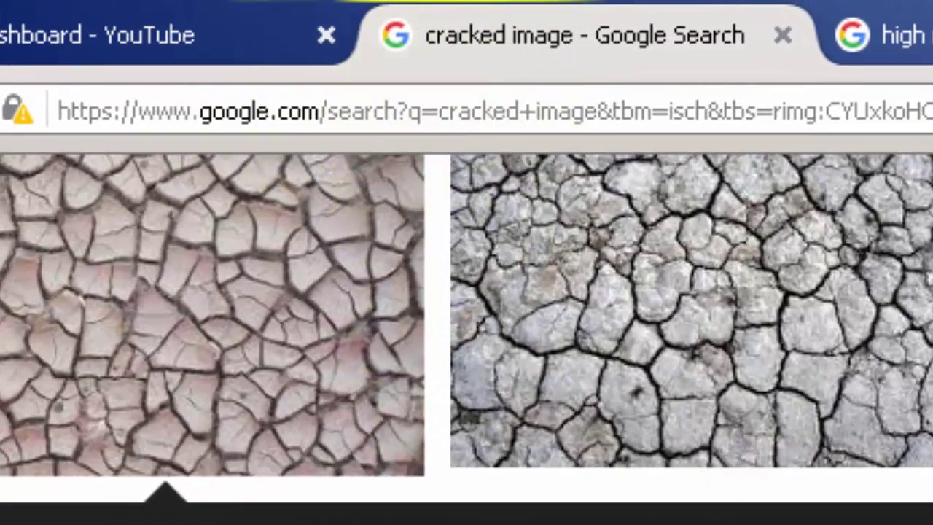
{"action": "scroll", "coordinate": [466, 336], "scroll_direction": "up", "scroll_amount": 4}
{"action": "scroll", "coordinate": [466, 336], "scroll_direction": "down", "scroll_amount": 5}
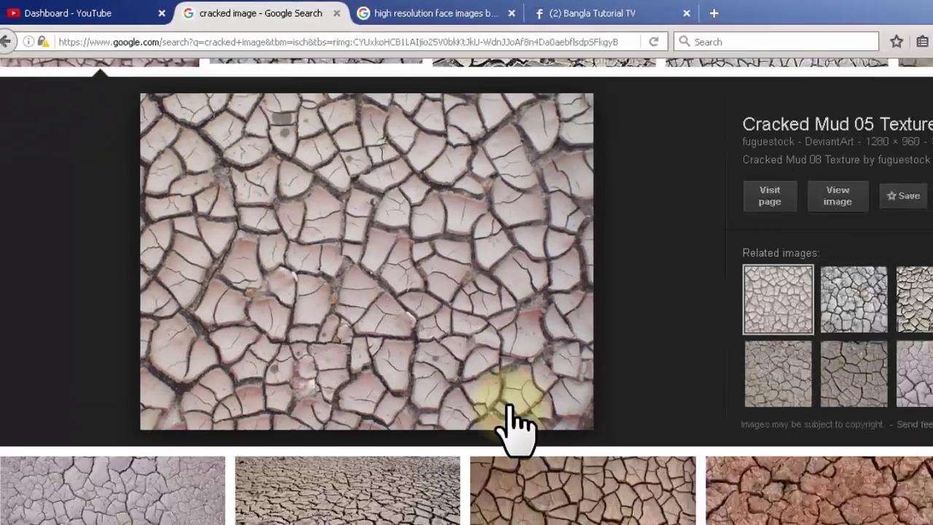
{"action": "scroll", "coordinate": [466, 335], "scroll_direction": "down", "scroll_amount": 4}
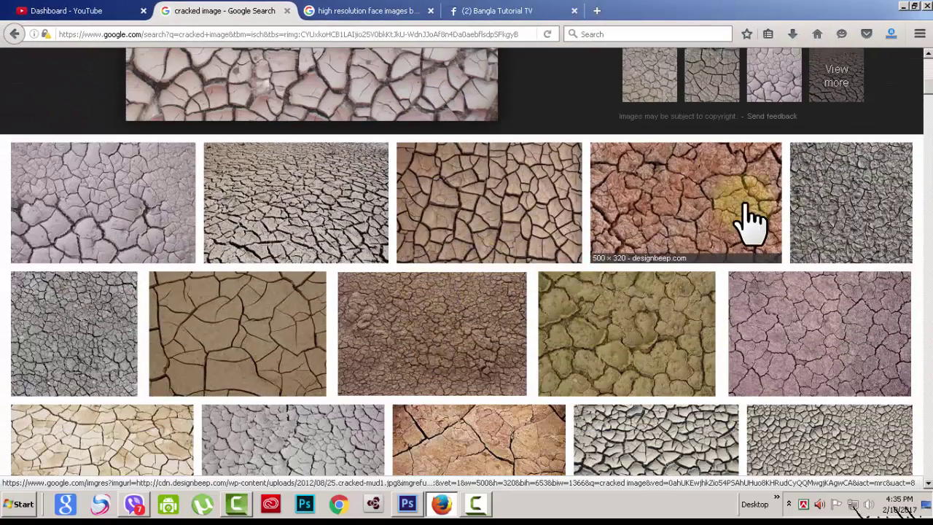
{"action": "right_click", "coordinate": [481, 213]}
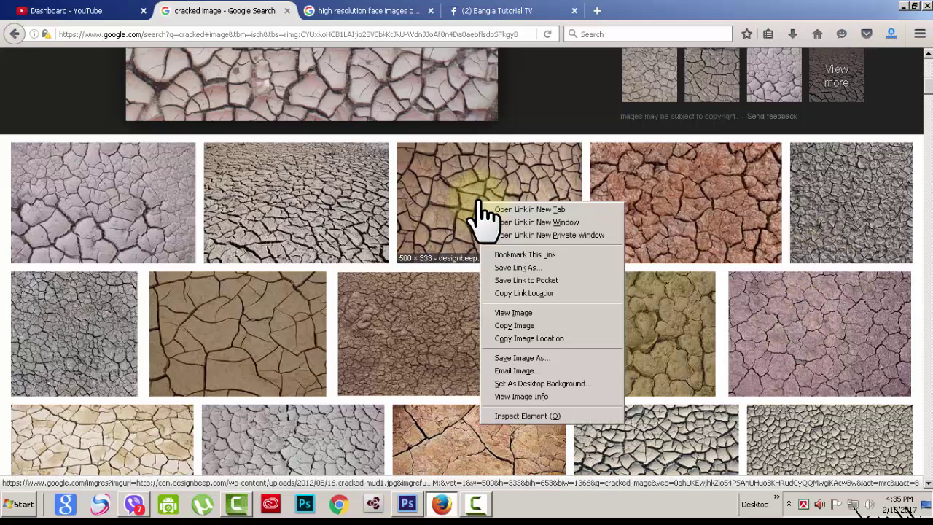
{"action": "left_click", "coordinate": [528, 325]}
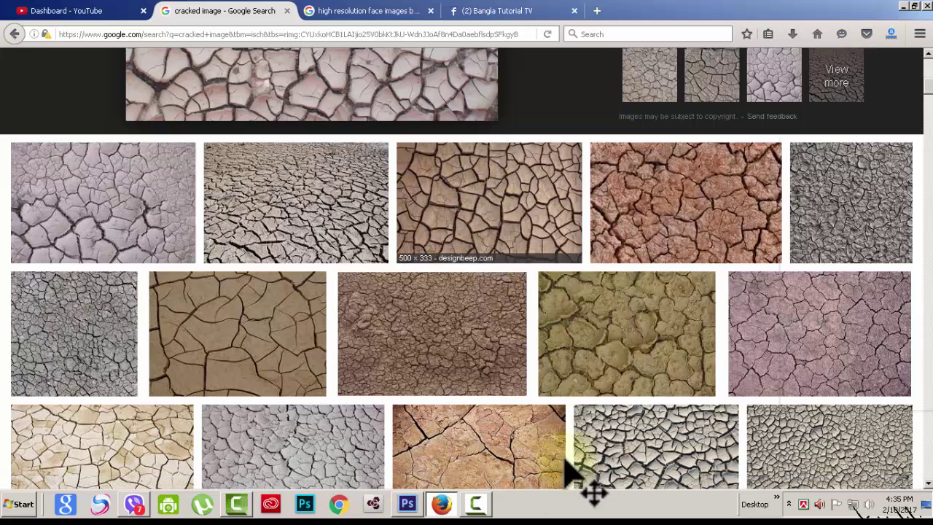
Switch back to Photoshop, paste the copied crack texture into displace1.psd and reposition it on the canvas
{"action": "left_click", "coordinate": [408, 504]}
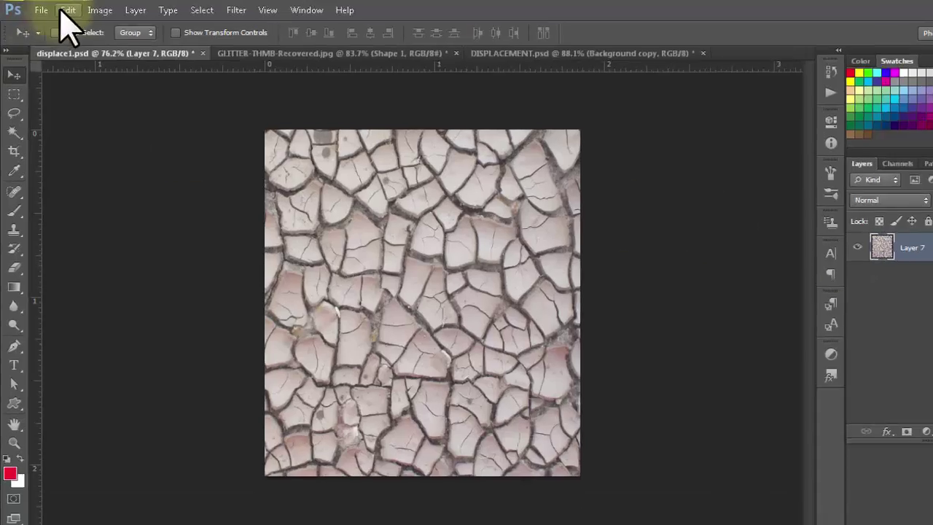
{"action": "left_click", "coordinate": [62, 9]}
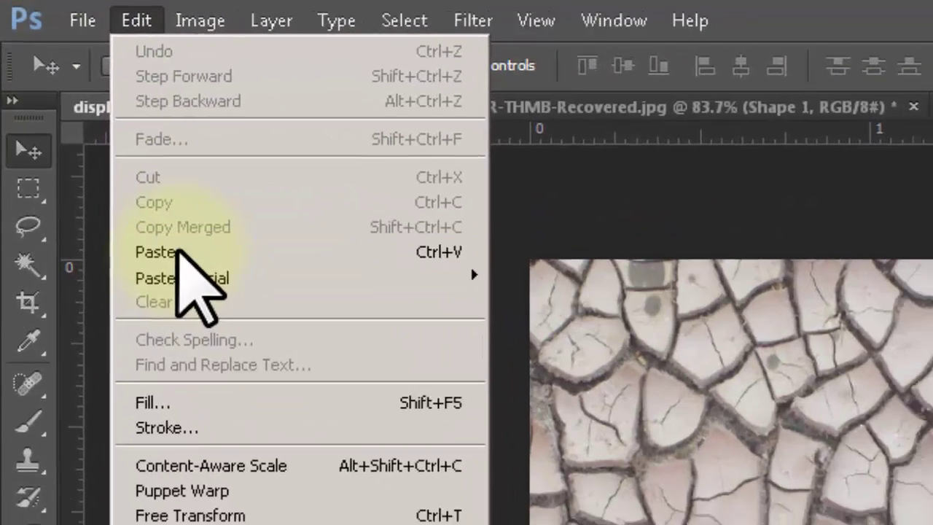
{"action": "left_click", "coordinate": [186, 262]}
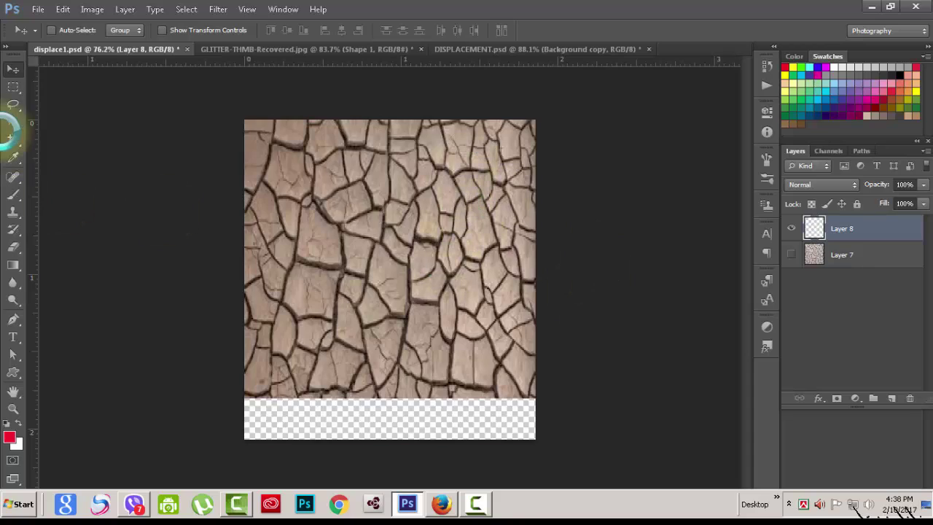
{"action": "left_click", "coordinate": [432, 212]}
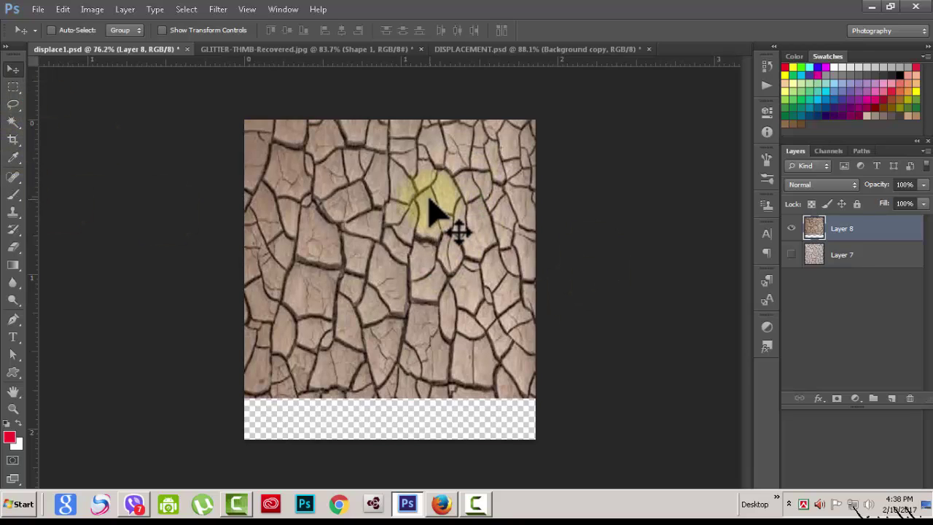
{"action": "key", "text": "ctrl+z"}
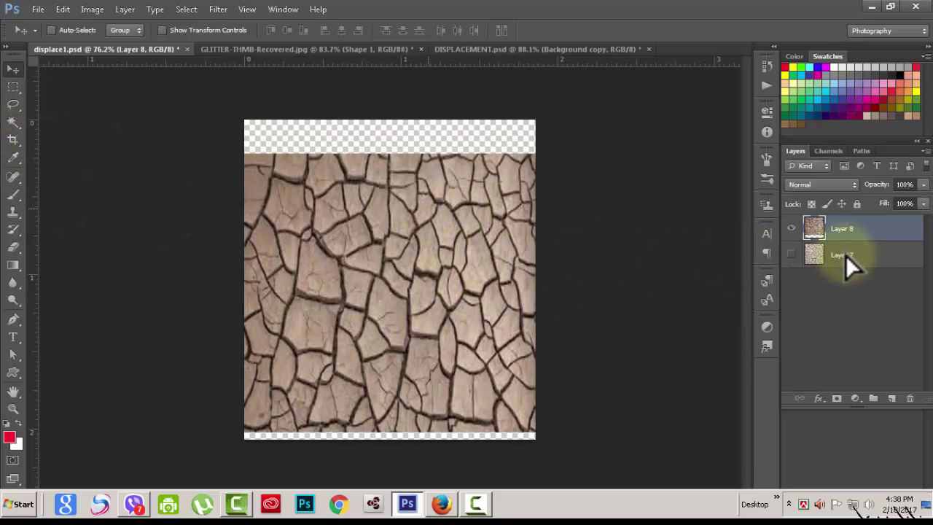
Hide Layer 8 and copy the pale cracked-mud texture on Layer 7 into DISPLACEMENT.psd, above the portrait
{"action": "left_click", "coordinate": [790, 228]}
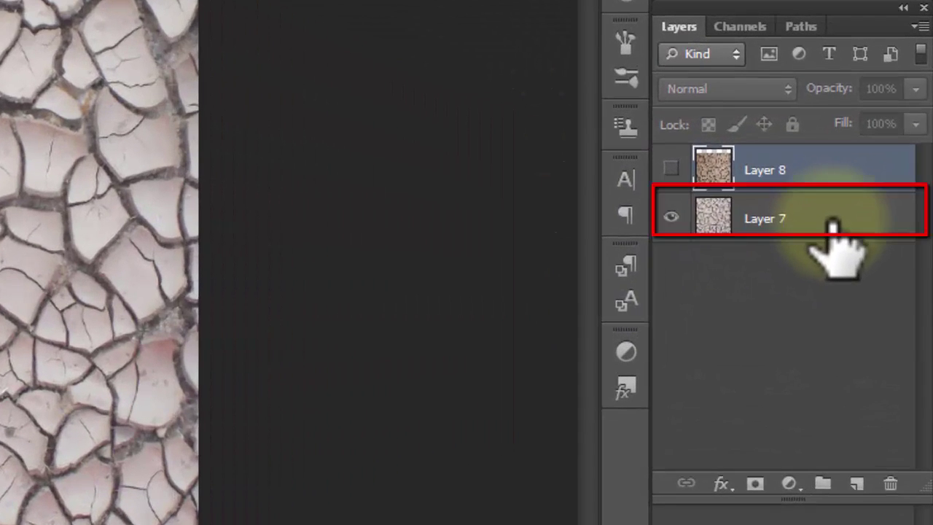
{"action": "left_click", "coordinate": [857, 252]}
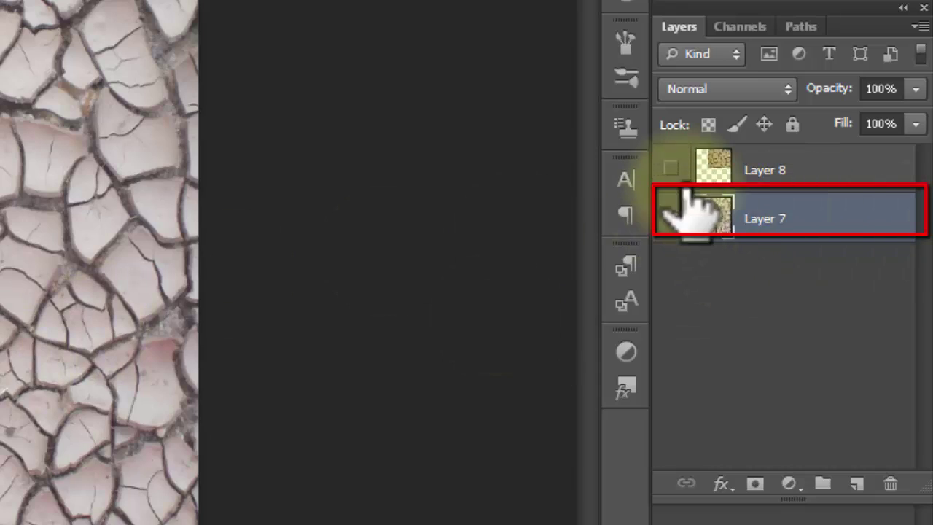
{"action": "left_click_drag", "start_coordinate": [6, 320], "coordinate": [112, 56]}
{"action": "left_click_drag", "start_coordinate": [402, 133], "coordinate": [429, 56]}
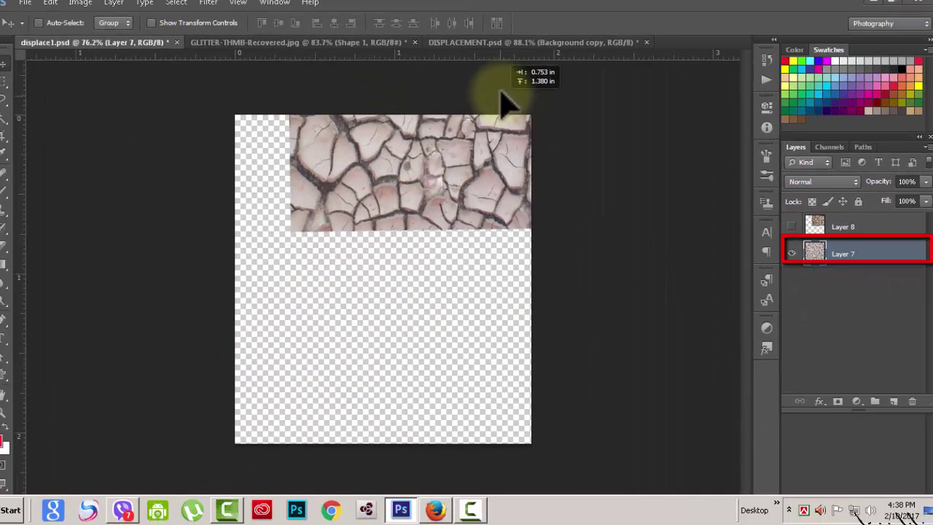
{"action": "left_click_drag", "start_coordinate": [507, 89], "coordinate": [509, 46]}
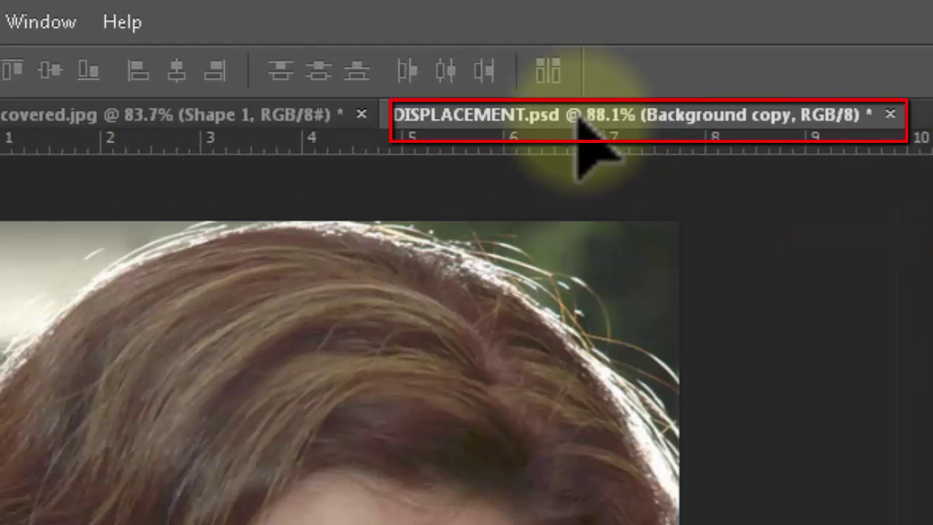
{"action": "left_click_drag", "start_coordinate": [579, 121], "coordinate": [397, 373]}
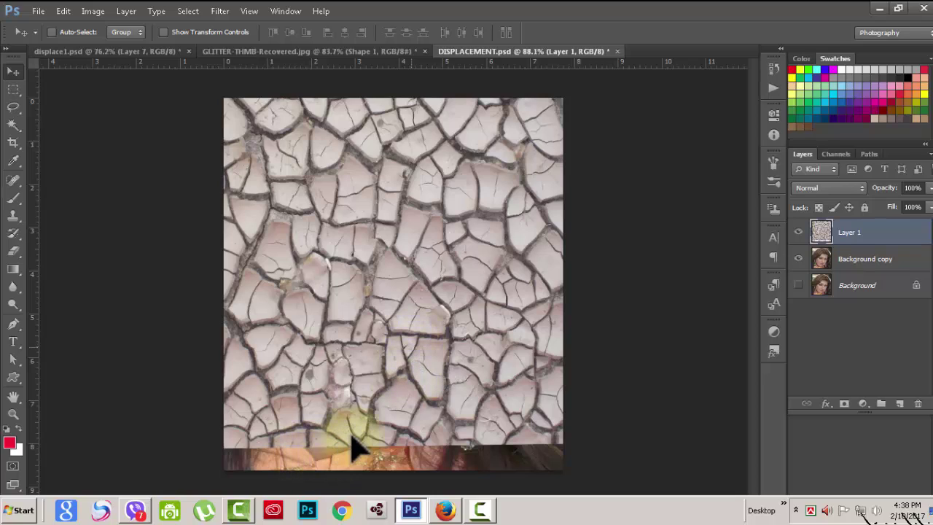
Nudge the crack texture down over the portrait and scale it to about 78% width and 91% height
{"action": "key", "text": "shift+Down"}
{"action": "key", "text": "shift+Down"}
{"action": "key", "text": "shift+Down"}
{"action": "key", "text": "shift+Down"}
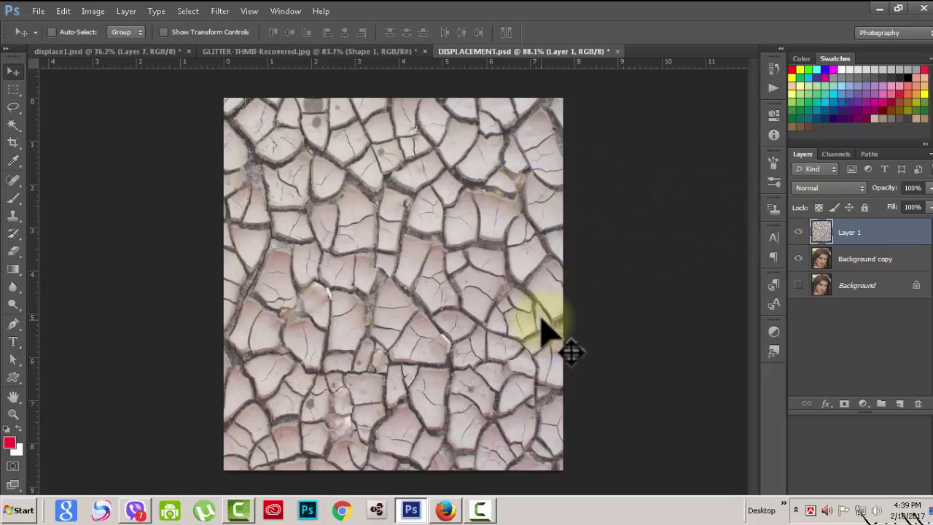
{"action": "key", "text": "ctrl+t"}
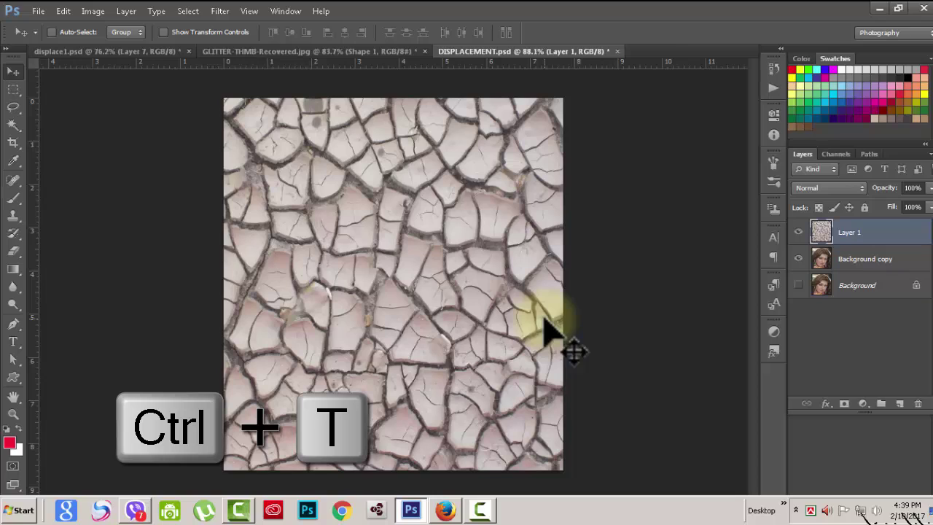
{"action": "scroll", "coordinate": [338, 262], "scroll_direction": "down", "scroll_amount": 2}
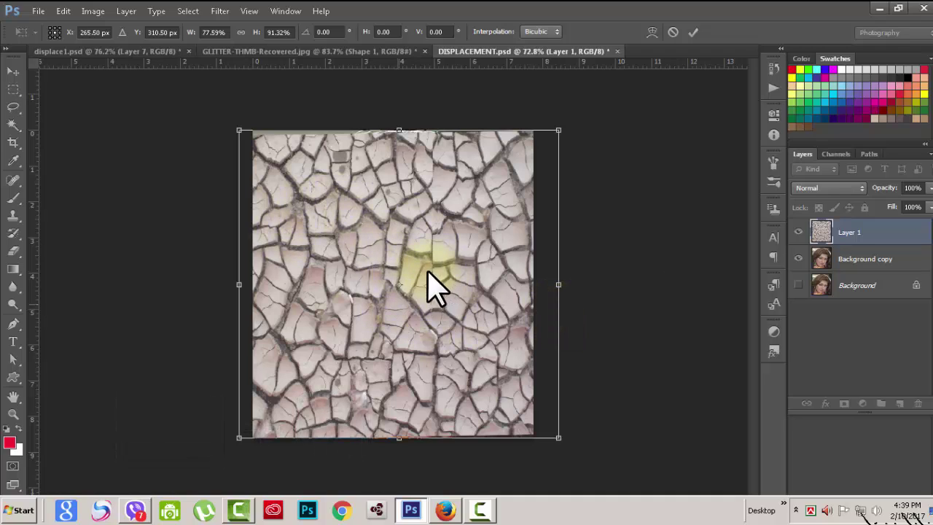
{"action": "left_click", "coordinate": [693, 32]}
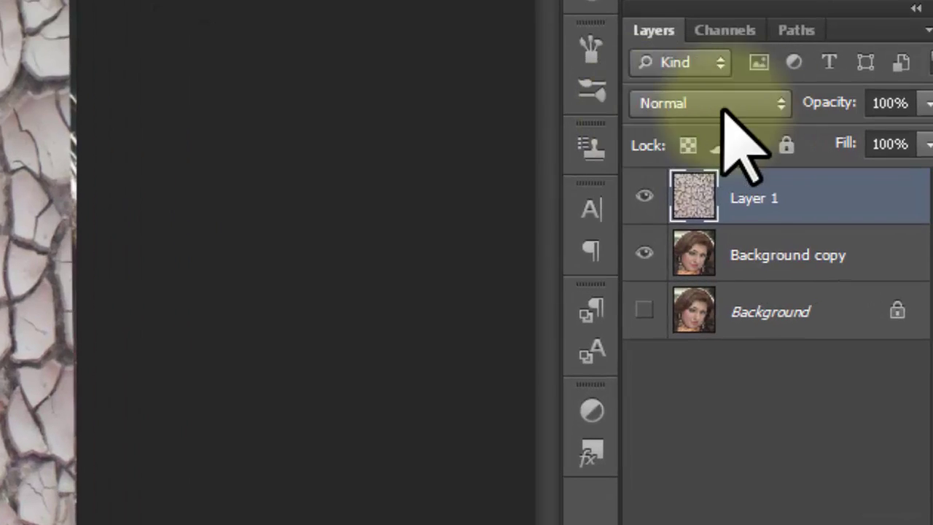
Rename the crack texture layer as CRACKED
{"action": "double_click", "coordinate": [758, 203]}
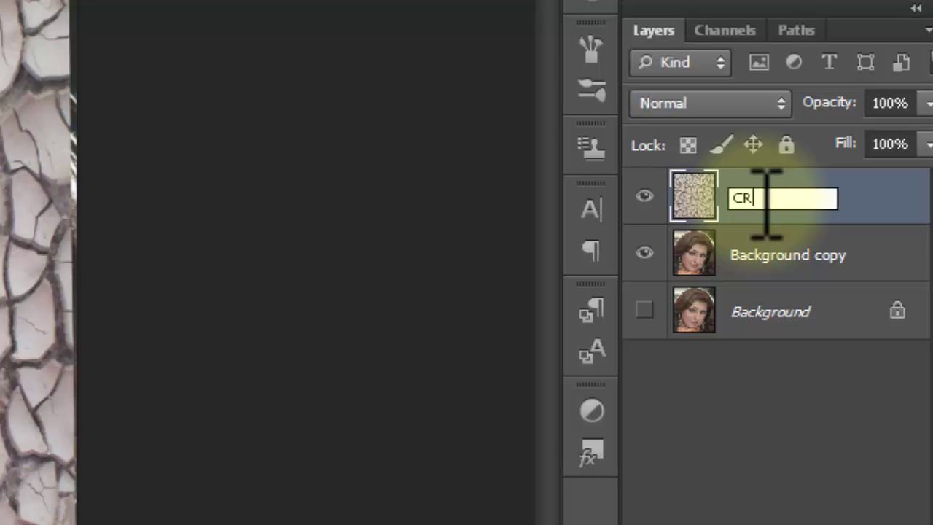
{"action": "type", "text": "CRACKED"}
{"action": "key", "text": "Return"}
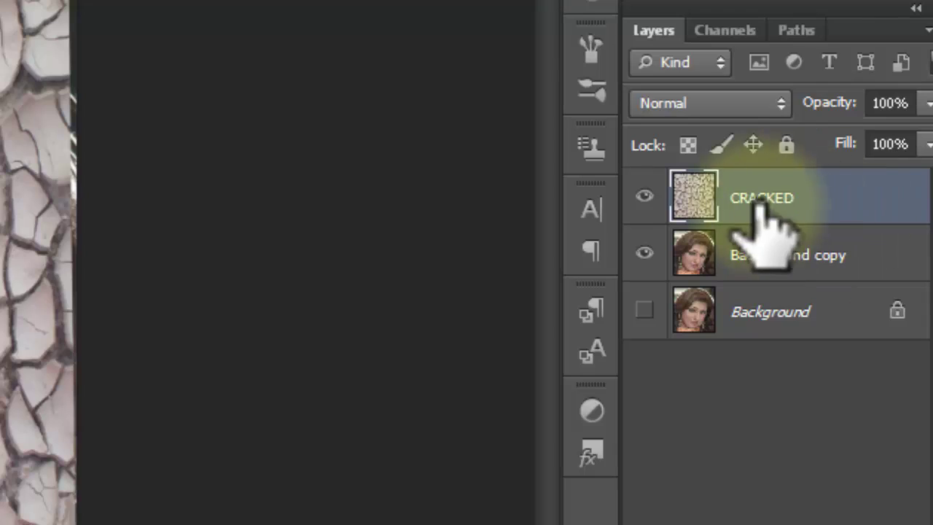
Try the Multiply, Color Burn, Color Dodge, Lighter Color, Linear Light and Vivid Light blend modes on the CRACKED layer
{"action": "left_click", "coordinate": [774, 103]}
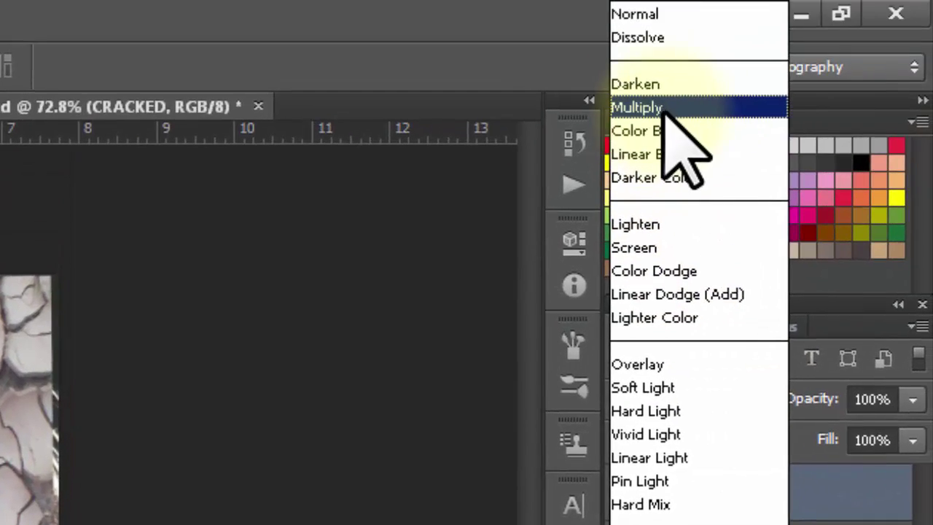
{"action": "left_click", "coordinate": [666, 100]}
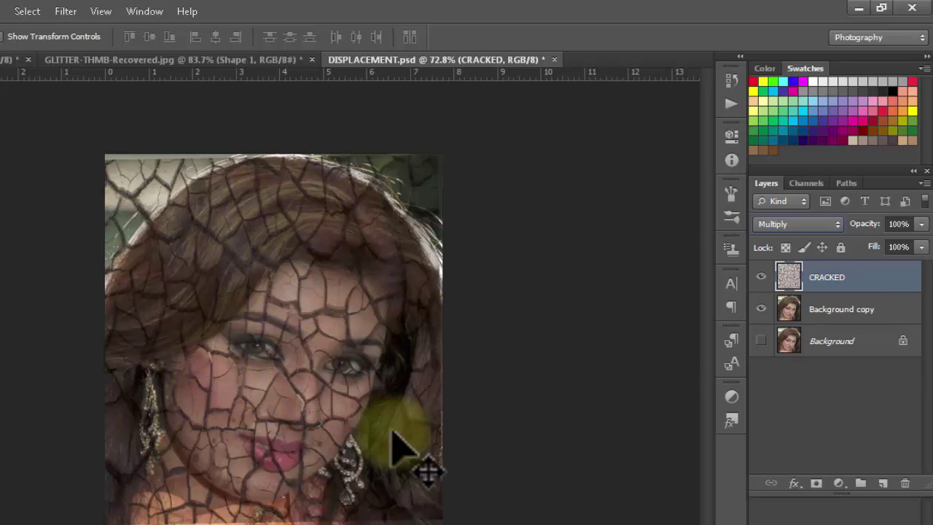
{"action": "left_click", "coordinate": [835, 221]}
{"action": "left_click", "coordinate": [774, 73]}
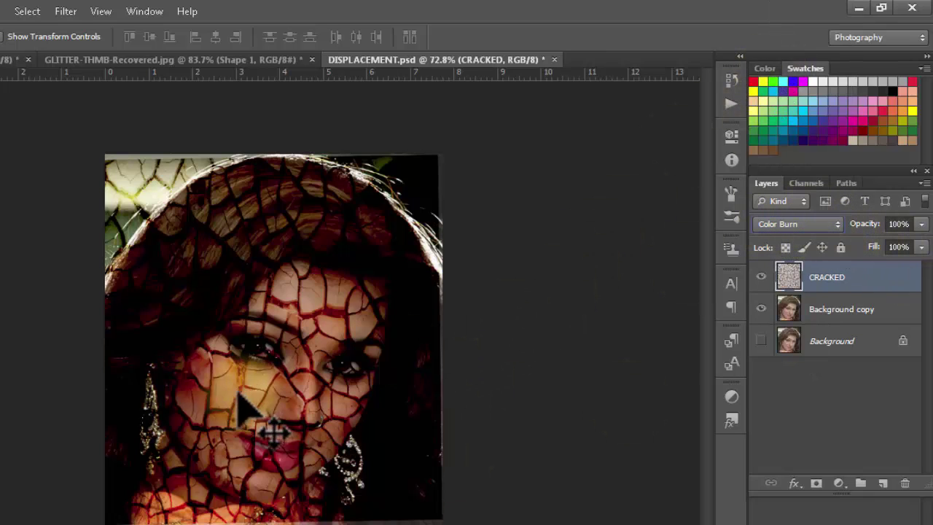
{"action": "left_click", "coordinate": [836, 224]}
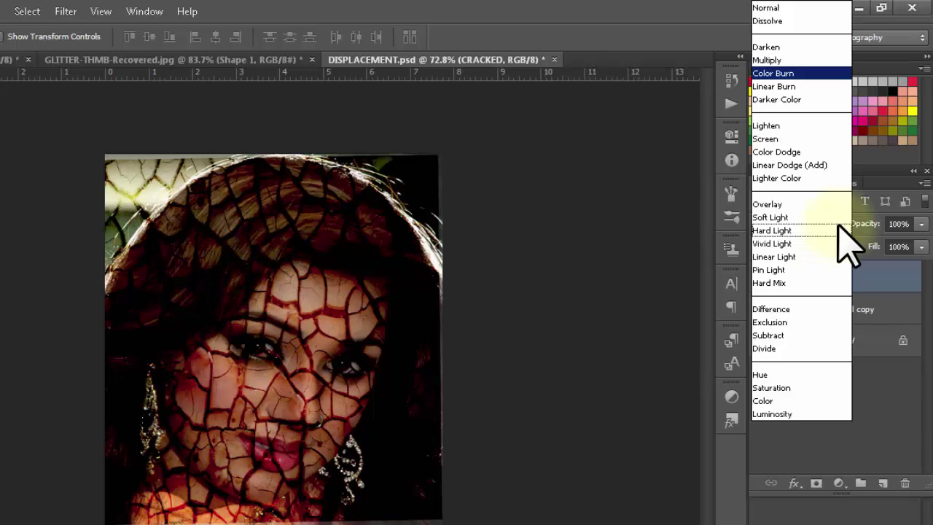
{"action": "left_click", "coordinate": [801, 154]}
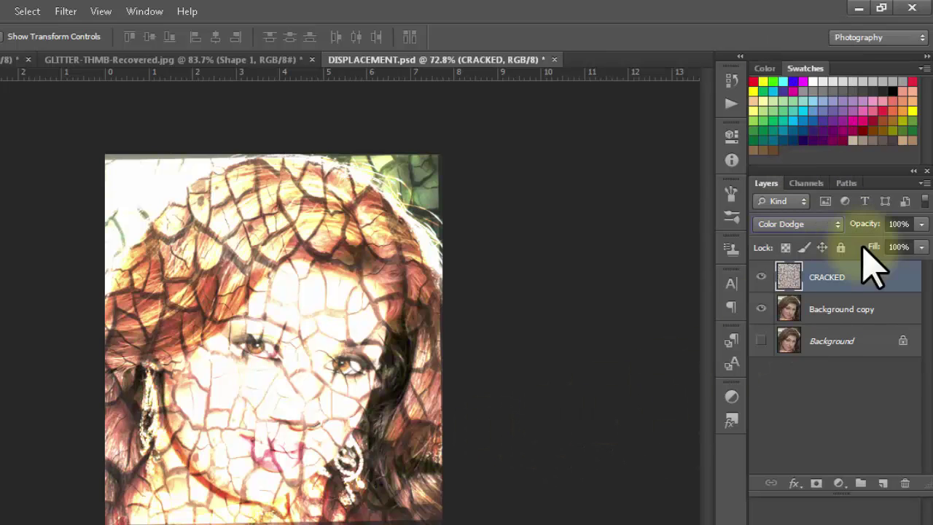
{"action": "scroll", "coordinate": [837, 226], "scroll_direction": "down", "scroll_amount": 2}
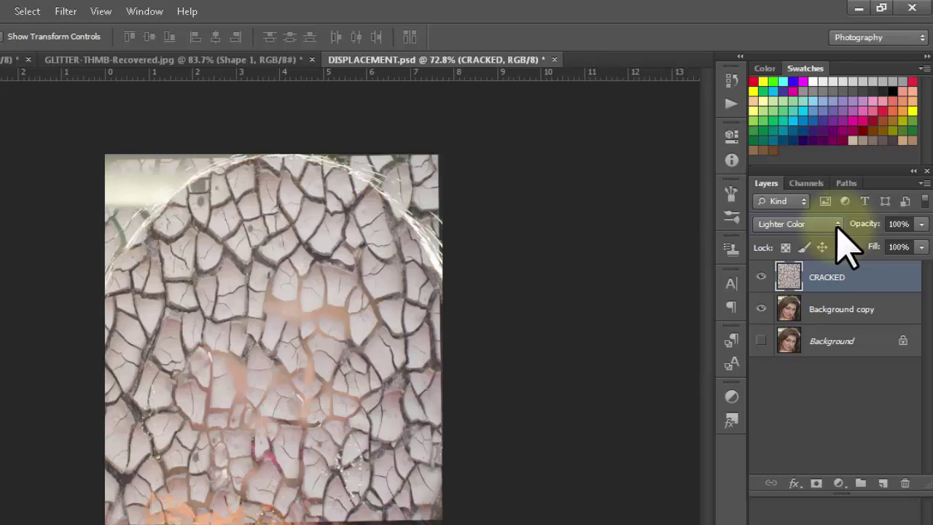
{"action": "scroll", "coordinate": [845, 244], "scroll_direction": "down", "scroll_amount": 2}
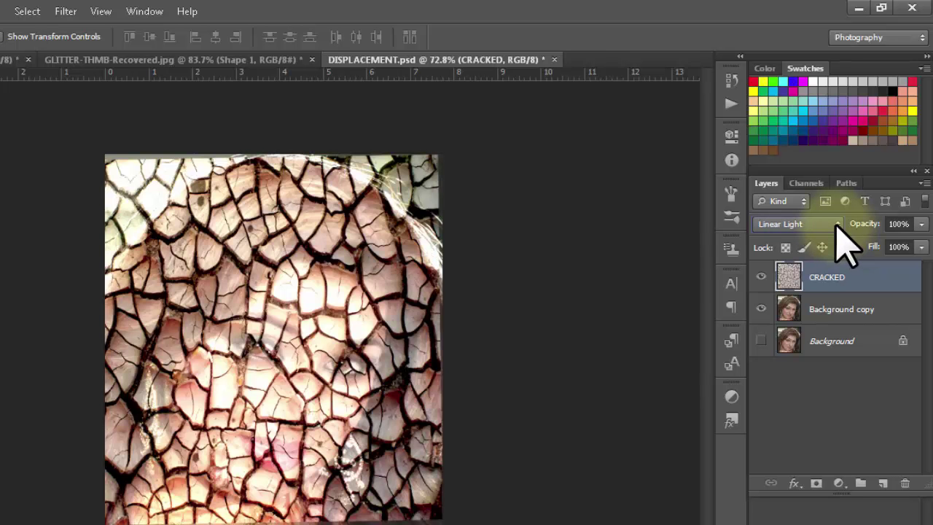
{"action": "scroll", "coordinate": [836, 226], "scroll_direction": "up", "scroll_amount": 1}
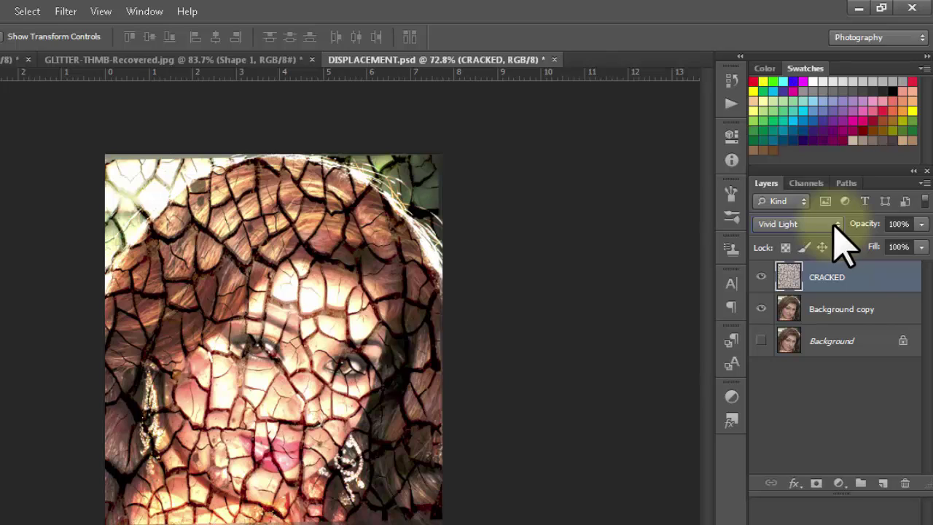
Go back through the blend modes and set the CRACKED layer to Darker Color
{"action": "key", "text": "Up"}
{"action": "key", "text": "Up"}
{"action": "key", "text": "Up"}
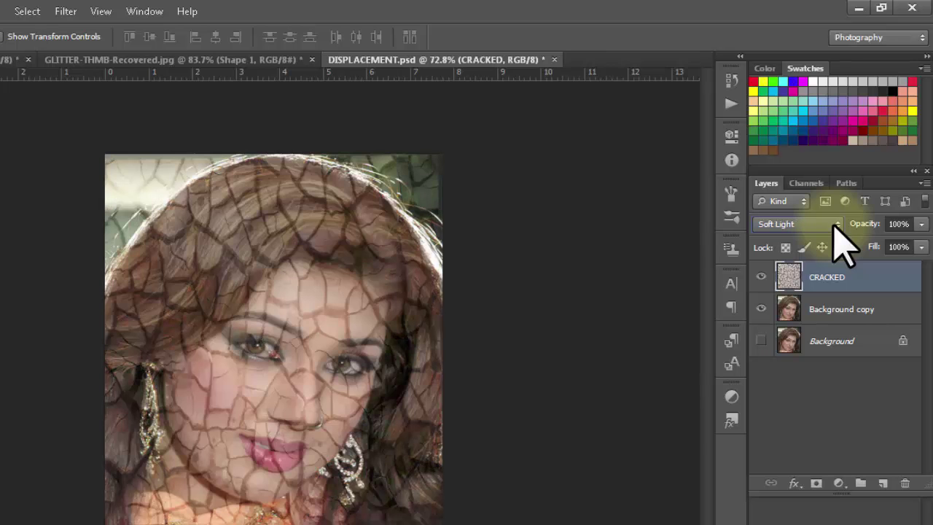
{"action": "key", "text": "Up"}
{"action": "key", "text": "Up"}
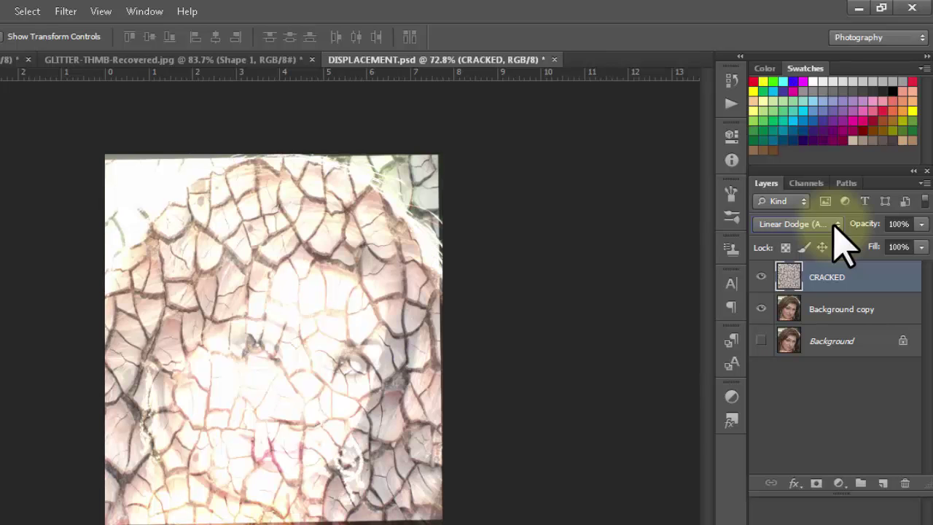
{"action": "key", "text": "Up"}
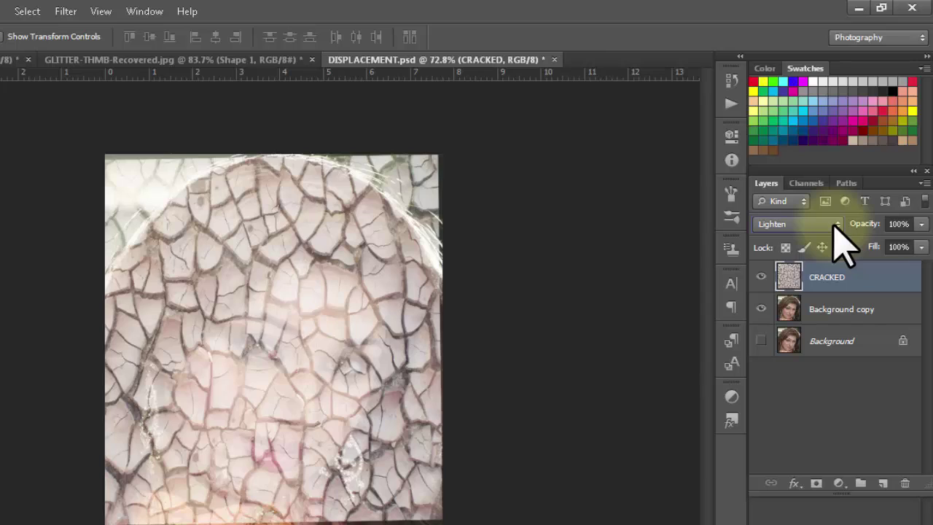
{"action": "key", "text": "Up"}
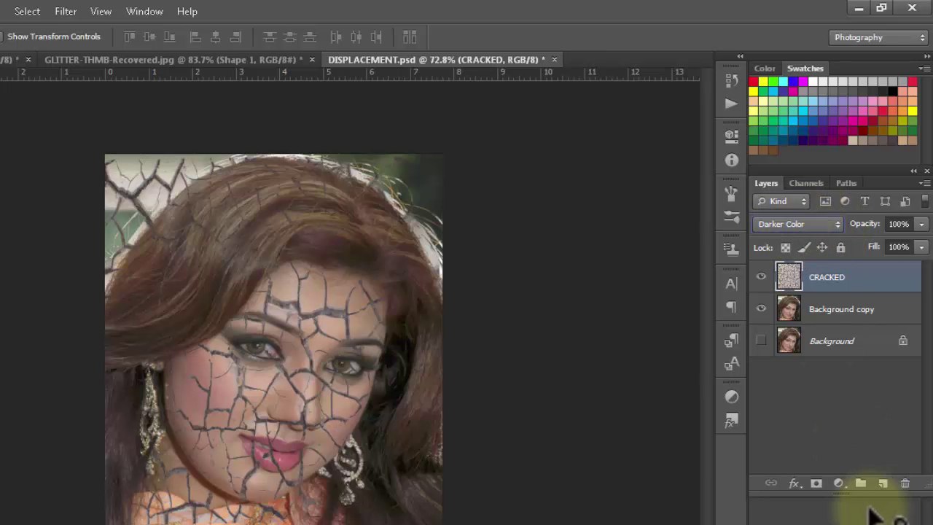
Run the Displace filter on the CRACKED layer with horizontal and vertical scale 10, Stretch To Fit and Repeat Edge Pixels
{"action": "left_click", "coordinate": [840, 397]}
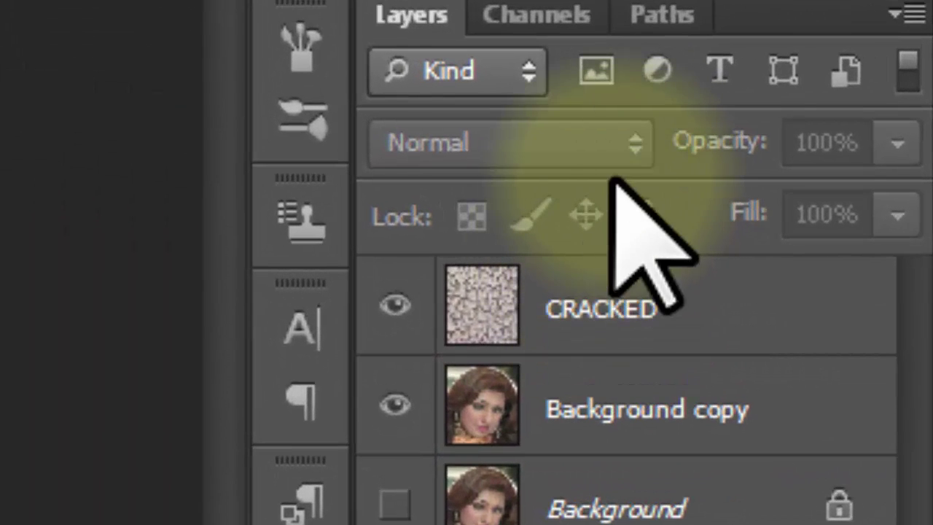
{"action": "left_click", "coordinate": [670, 291]}
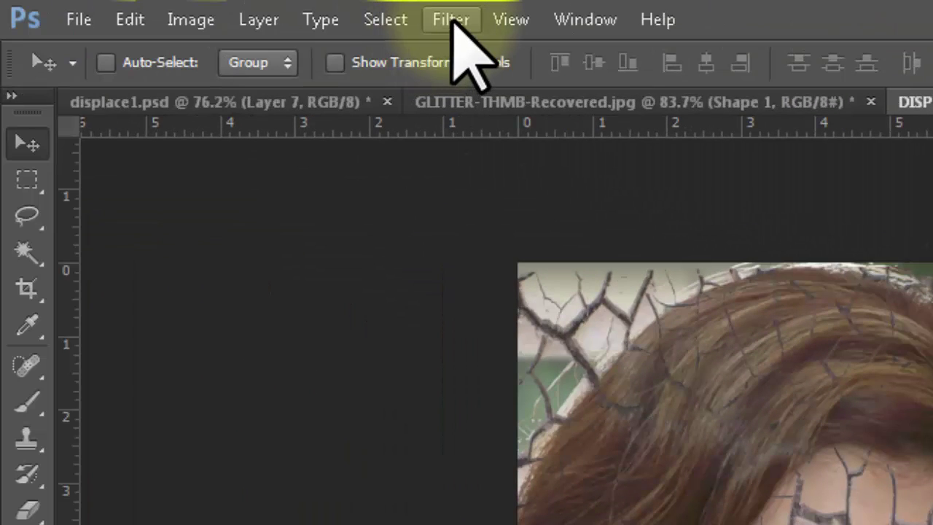
{"action": "left_click", "coordinate": [452, 21]}
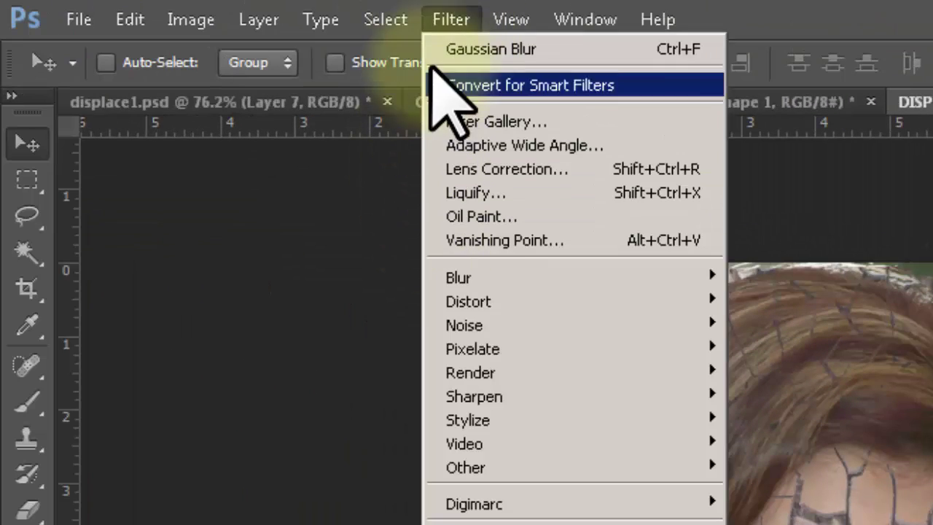
{"action": "mouse_move", "coordinate": [478, 305]}
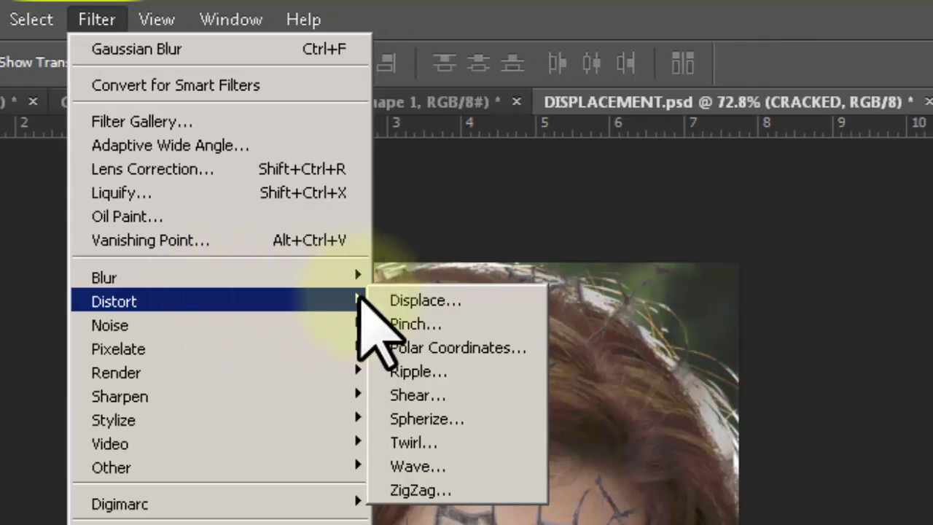
{"action": "left_click", "coordinate": [421, 301]}
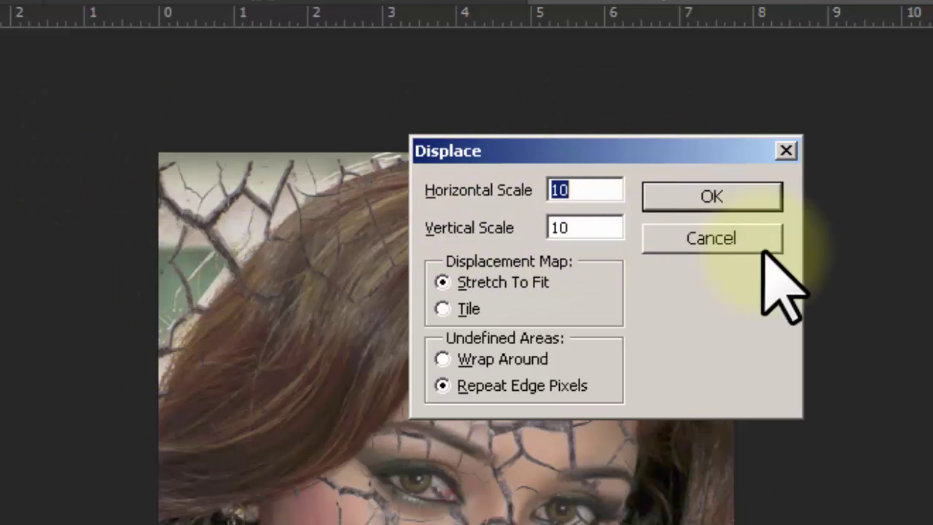
{"action": "left_click", "coordinate": [732, 198]}
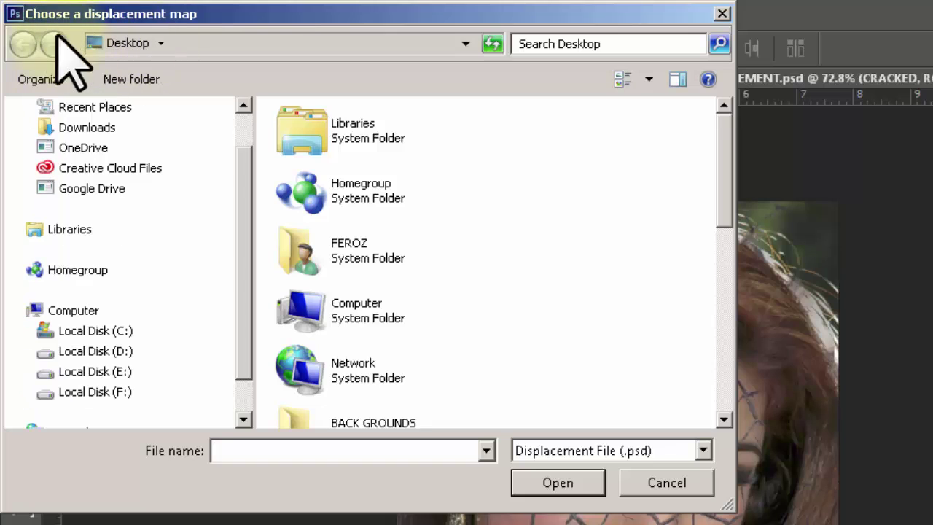
Load DISPLACEMENT.psd from the Desktop as the displacement map
{"action": "left_click", "coordinate": [719, 280]}
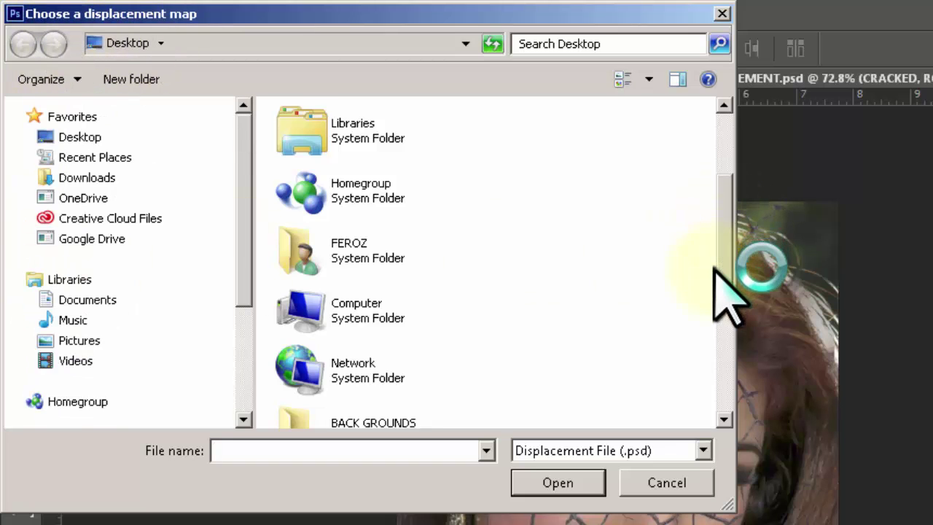
{"action": "left_click_drag", "start_coordinate": [719, 263], "coordinate": [718, 386]}
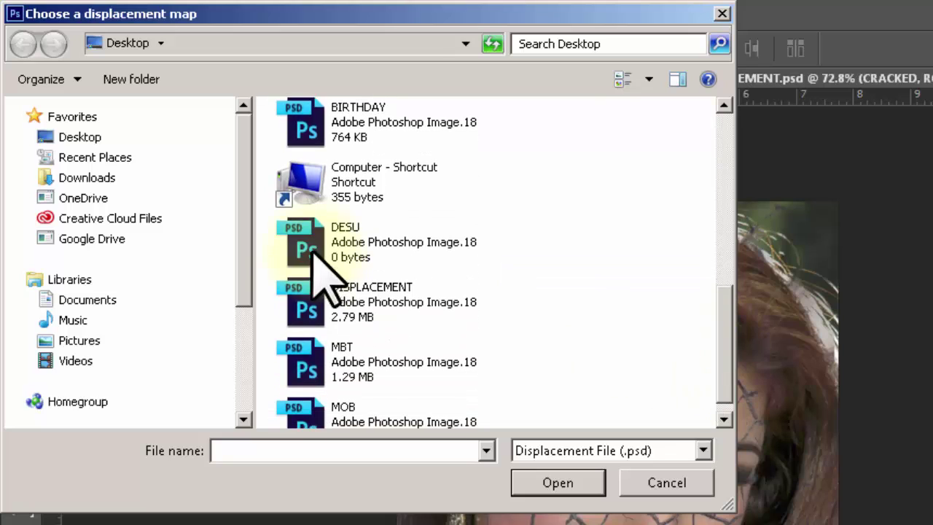
{"action": "left_click", "coordinate": [337, 301]}
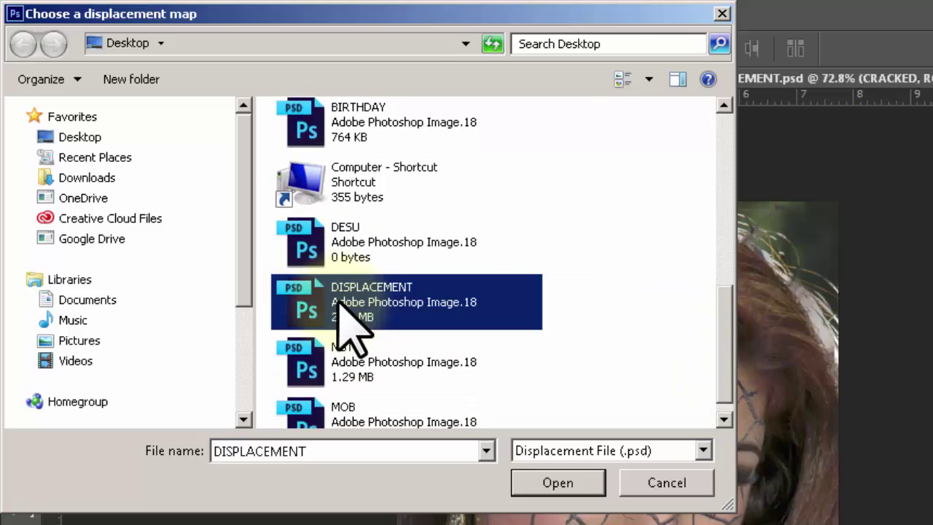
{"action": "left_click", "coordinate": [588, 487]}
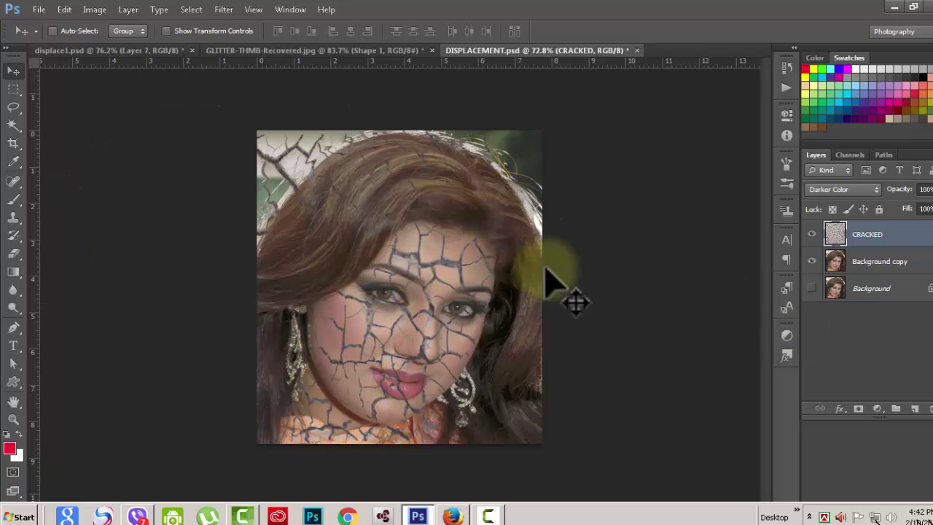
Hide the CRACKED layer and select the woman's face and neck on Background copy with the Quick Selection tool
{"action": "left_click", "coordinate": [811, 287]}
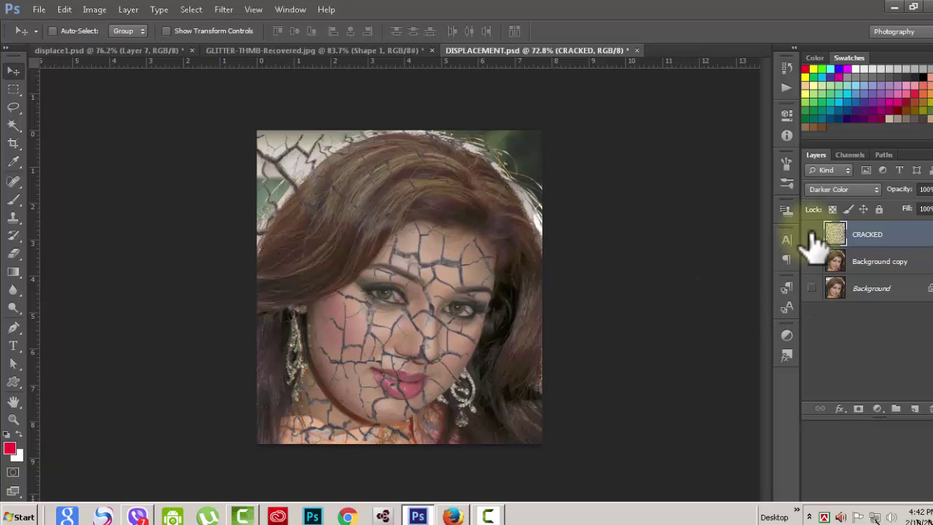
{"action": "left_click", "coordinate": [811, 234]}
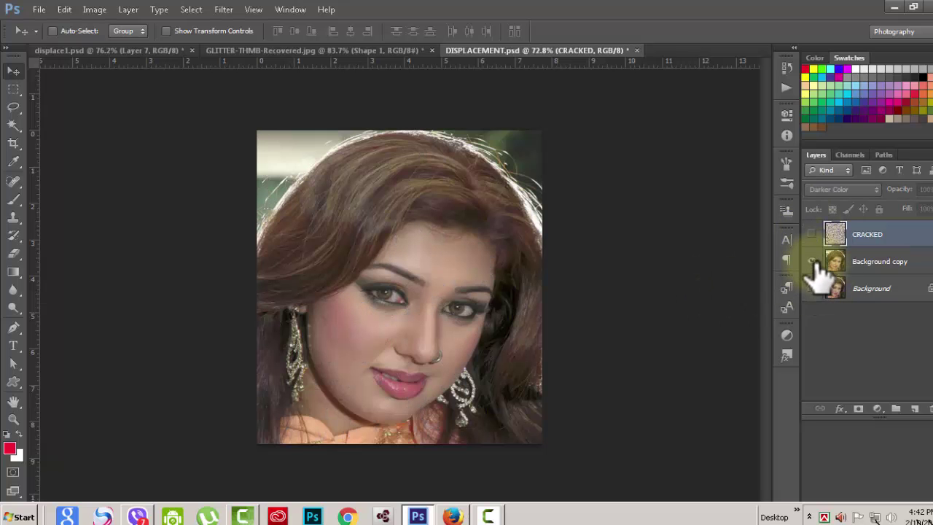
{"action": "left_click", "coordinate": [910, 262]}
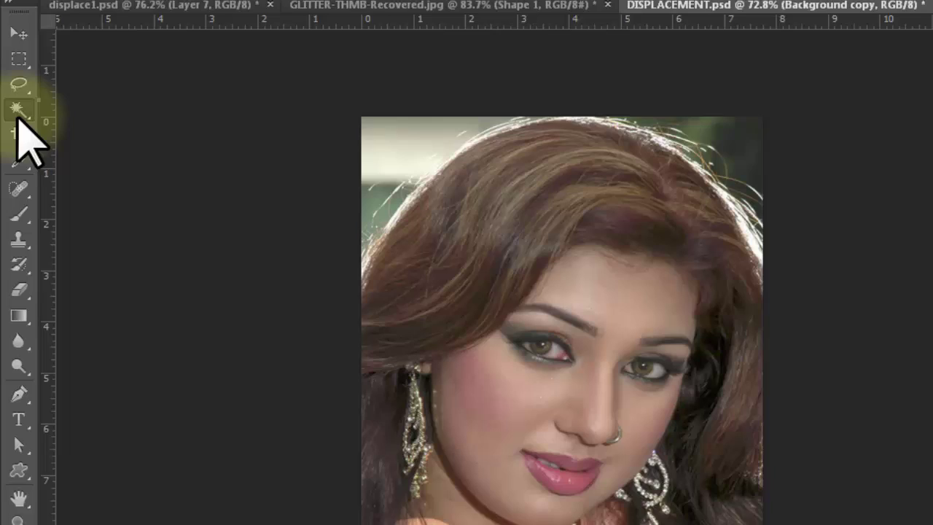
{"action": "right_click", "coordinate": [18, 115]}
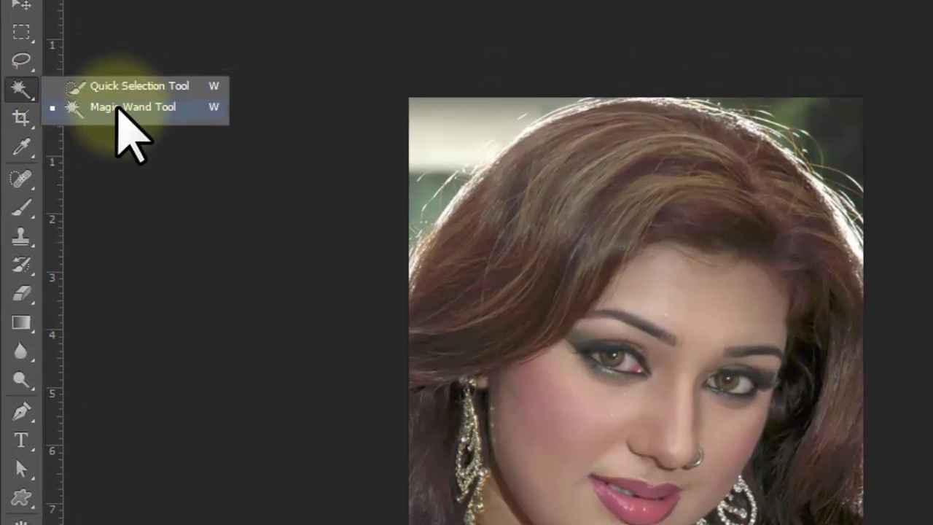
{"action": "left_click", "coordinate": [124, 86]}
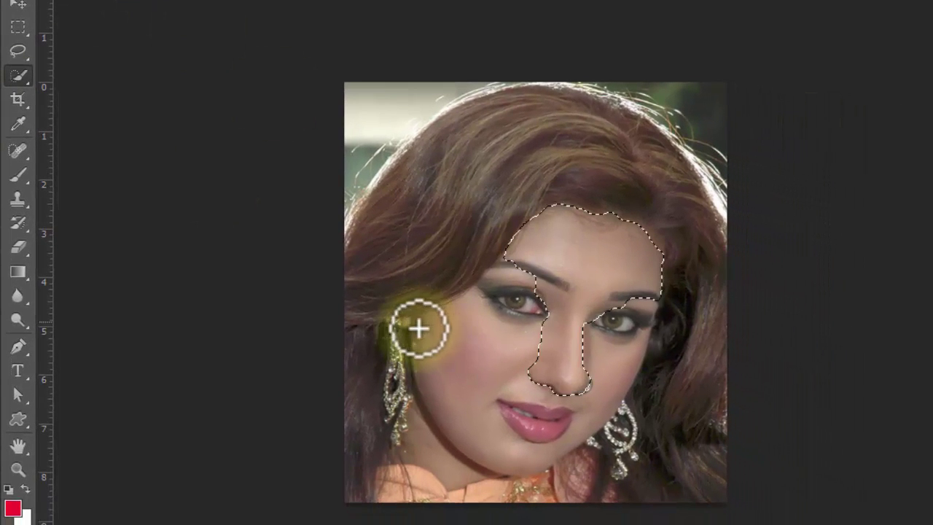
{"action": "mouse_move", "coordinate": [418, 329]}
{"action": "left_mouse_down"}
{"action": "mouse_move", "coordinate": [546, 367]}
{"action": "mouse_move", "coordinate": [597, 364]}
{"action": "mouse_move", "coordinate": [585, 257]}
{"action": "left_mouse_up"}
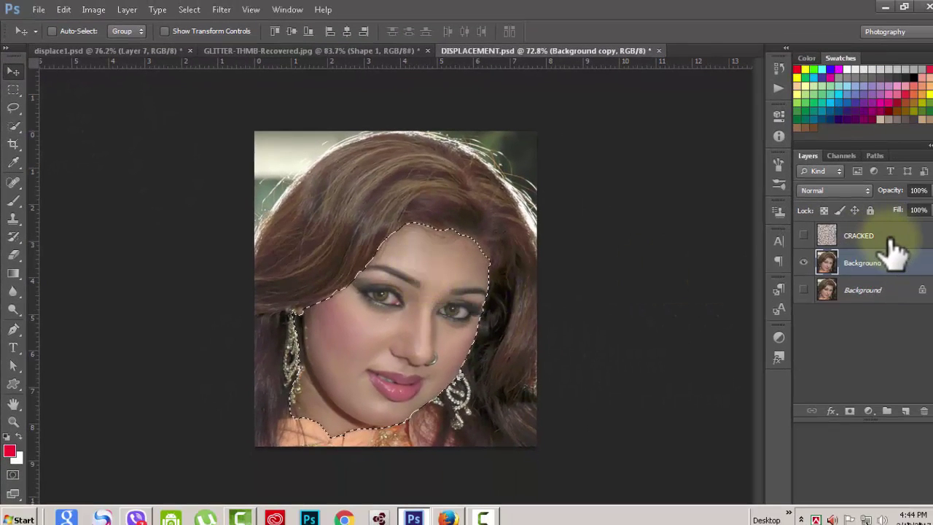
Show the CRACKED layer and mask it to the face and neck selection
{"action": "left_click", "coordinate": [891, 236]}
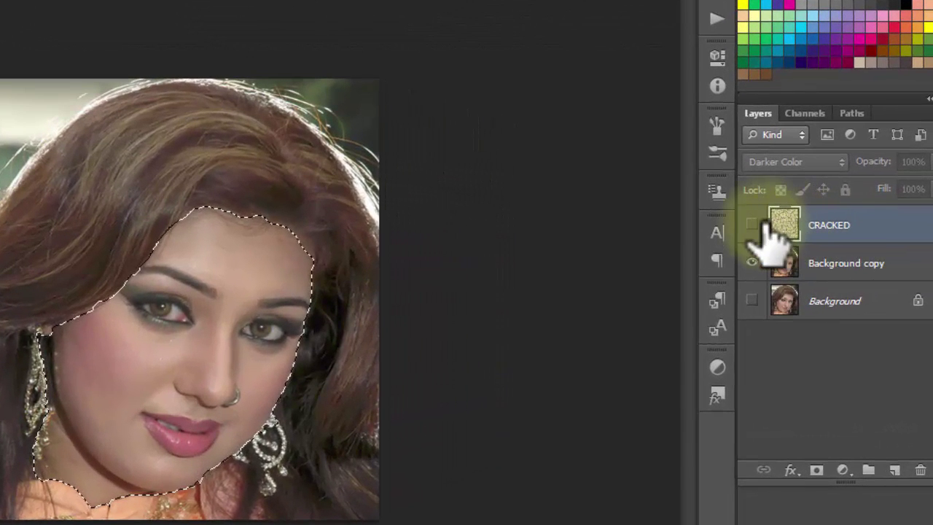
{"action": "left_click", "coordinate": [751, 225]}
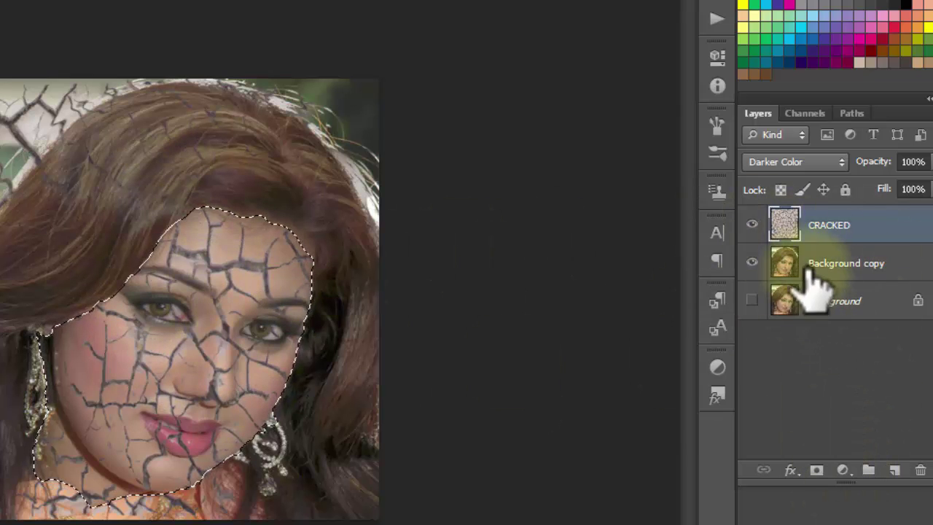
{"action": "left_click", "coordinate": [816, 470]}
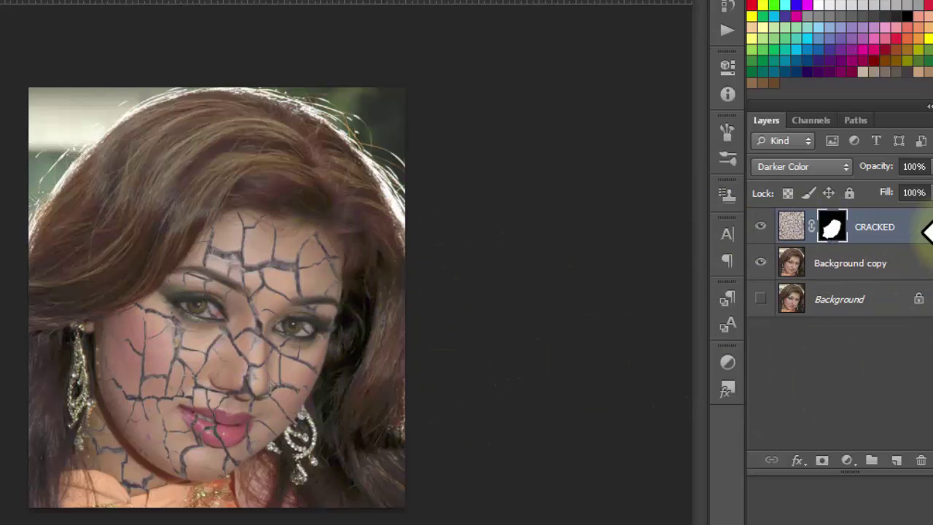
Duplicate Background copy, place the duplicate above CRACKED and give it an inverted, fully black layer mask
{"action": "left_click", "coordinate": [904, 268]}
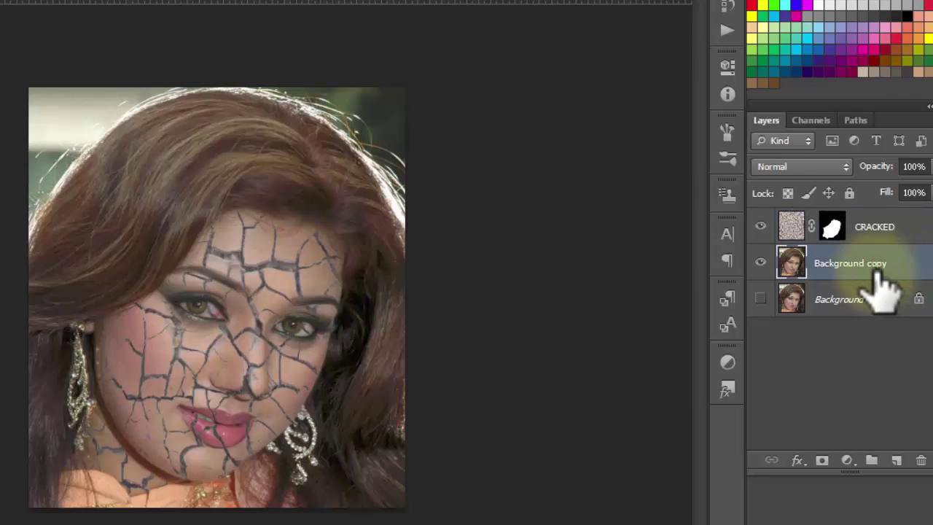
{"action": "right_click", "coordinate": [833, 266]}
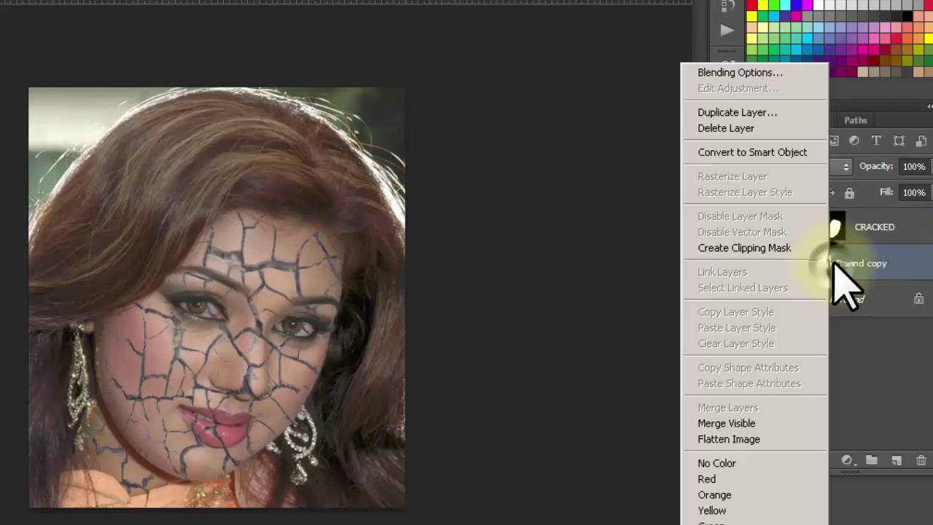
{"action": "left_click", "coordinate": [731, 111]}
{"action": "left_click", "coordinate": [485, 126]}
{"action": "left_click_drag", "start_coordinate": [833, 222], "coordinate": [857, 213]}
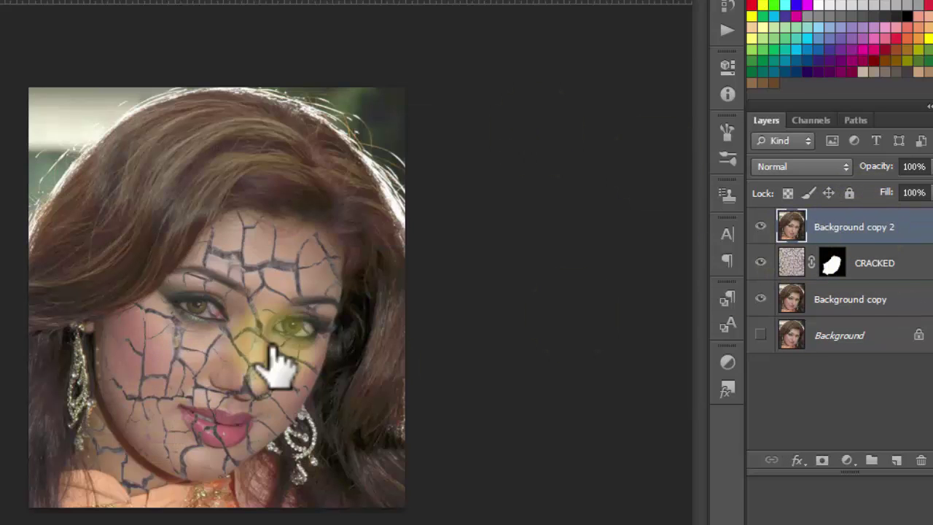
{"action": "left_click", "coordinate": [821, 462]}
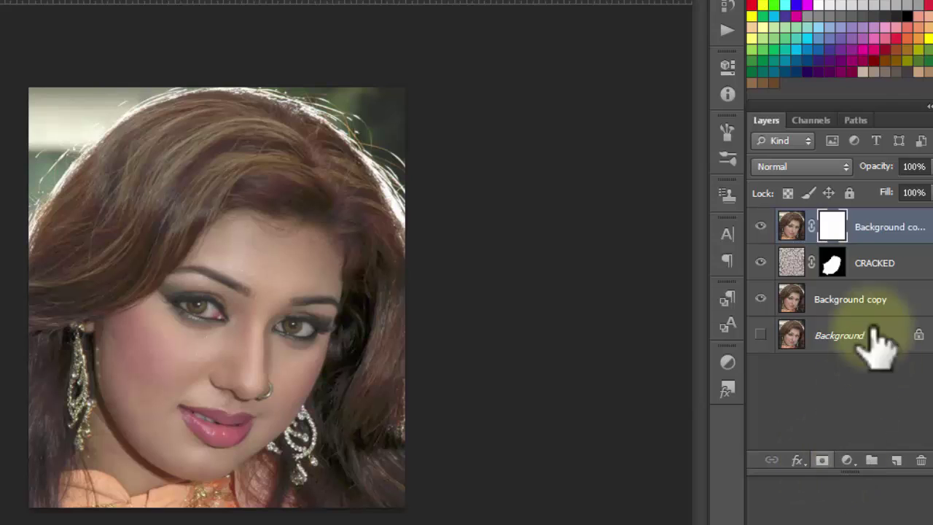
{"action": "key", "text": "ctrl+i"}
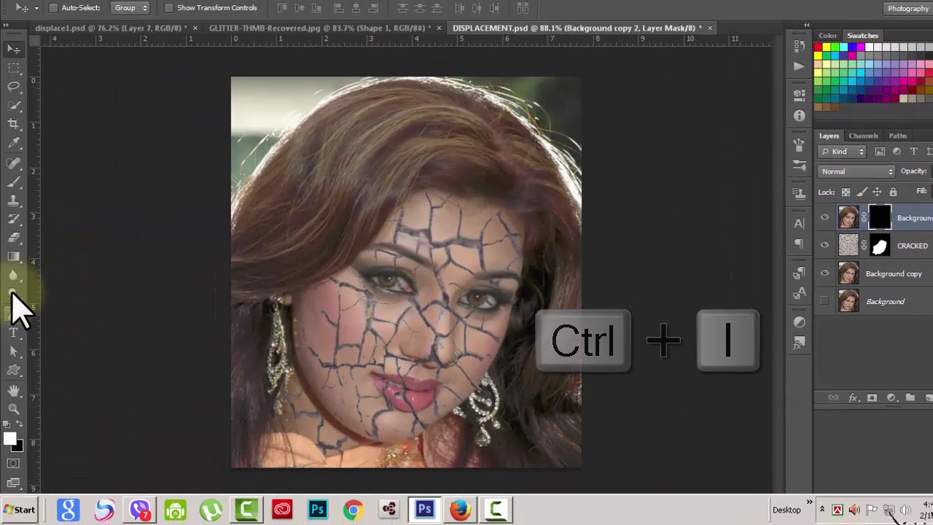
Try removing cheek cracks by painting white on the duplicate's mask, and paint them back in black with the brush enlarged to 40
{"action": "left_click", "coordinate": [15, 181]}
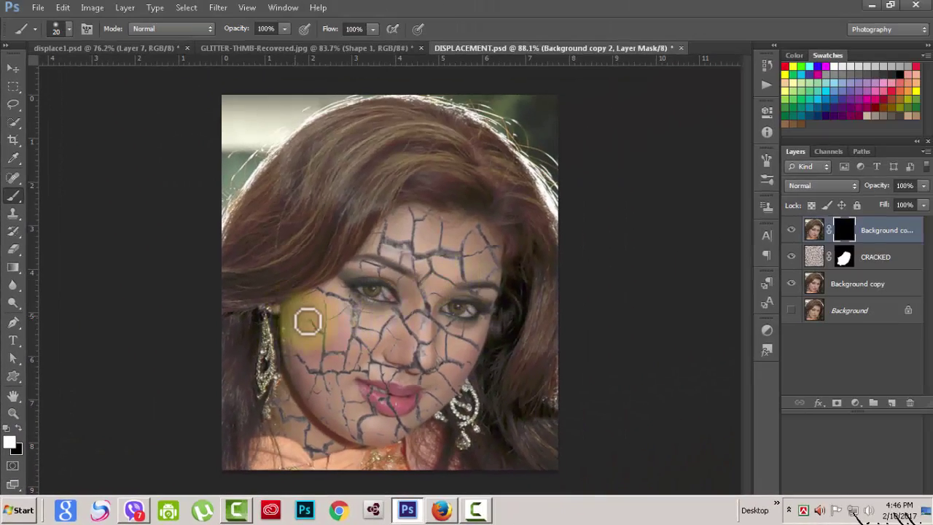
{"action": "left_click_drag", "start_coordinate": [307, 322], "coordinate": [322, 375]}
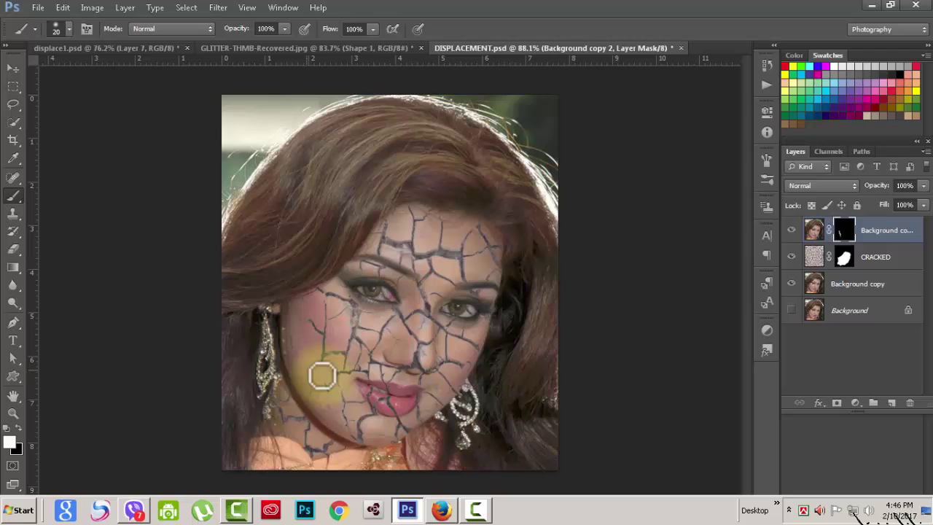
{"action": "left_click", "coordinate": [20, 429]}
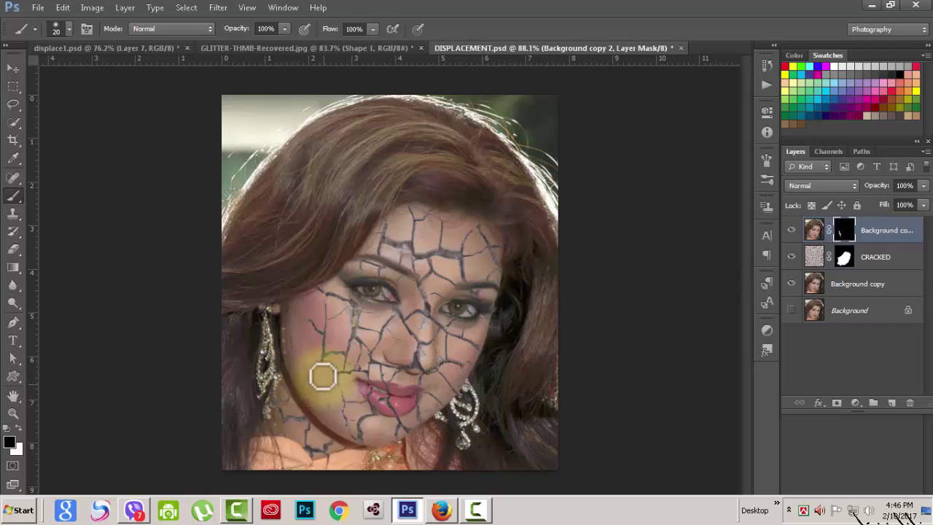
{"action": "mouse_move", "coordinate": [322, 376]}
{"action": "left_mouse_down"}
{"action": "mouse_move", "coordinate": [316, 319]}
{"action": "mouse_move", "coordinate": [337, 399]}
{"action": "left_mouse_up"}
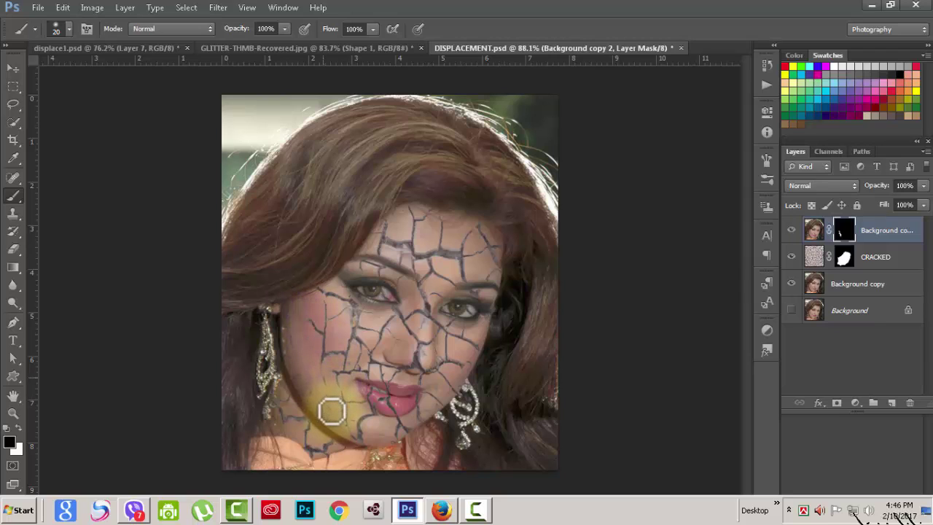
{"action": "key", "text": "bracketright"}
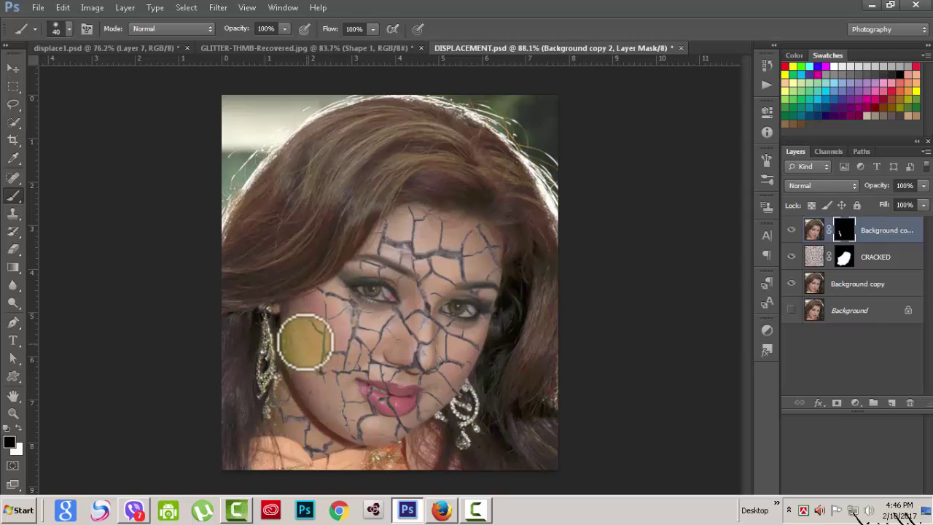
{"action": "mouse_move", "coordinate": [305, 342]}
{"action": "left_mouse_down"}
{"action": "mouse_move", "coordinate": [325, 397]}
{"action": "mouse_move", "coordinate": [300, 336]}
{"action": "mouse_move", "coordinate": [324, 394]}
{"action": "mouse_move", "coordinate": [307, 318]}
{"action": "mouse_move", "coordinate": [286, 350]}
{"action": "mouse_move", "coordinate": [297, 361]}
{"action": "mouse_move", "coordinate": [314, 310]}
{"action": "mouse_move", "coordinate": [296, 317]}
{"action": "mouse_move", "coordinate": [338, 331]}
{"action": "mouse_move", "coordinate": [314, 337]}
{"action": "mouse_move", "coordinate": [293, 316]}
{"action": "mouse_move", "coordinate": [346, 436]}
{"action": "mouse_move", "coordinate": [319, 389]}
{"action": "mouse_move", "coordinate": [295, 374]}
{"action": "mouse_move", "coordinate": [352, 425]}
{"action": "mouse_move", "coordinate": [383, 427]}
{"action": "left_mouse_up"}
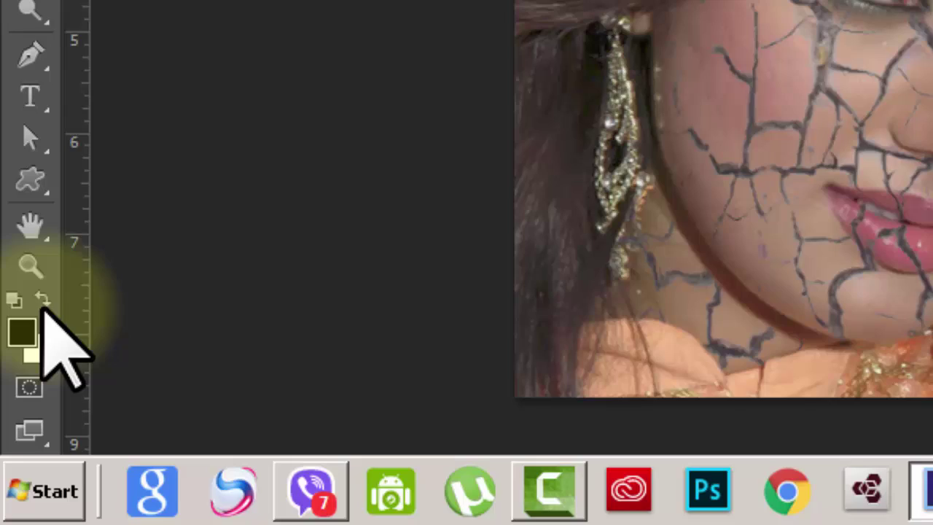
Paint white on the Background copy 2 mask with a size 25 brush to clear the cracks from the eyes and lips
{"action": "left_click", "coordinate": [42, 300]}
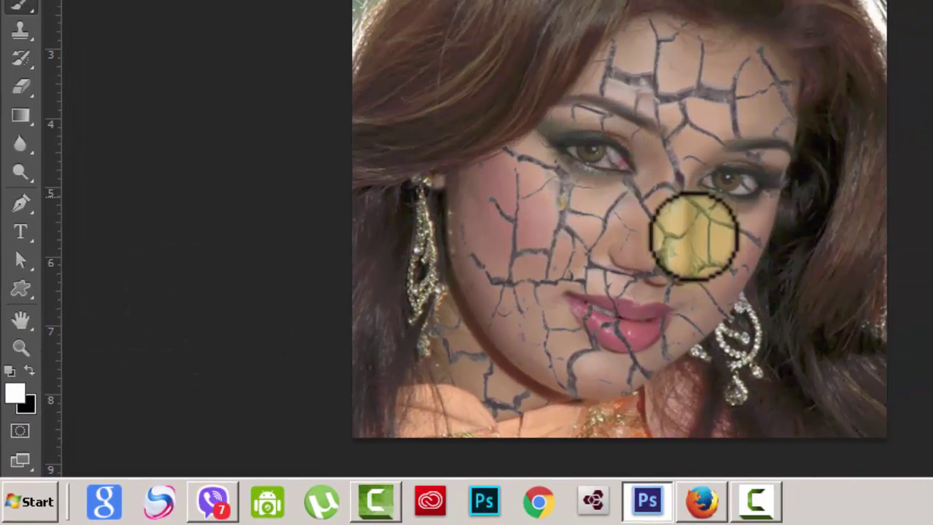
{"action": "scroll", "coordinate": [726, 196], "scroll_direction": "up", "scroll_amount": 1}
{"action": "scroll", "coordinate": [732, 194], "scroll_direction": "up", "scroll_amount": 1}
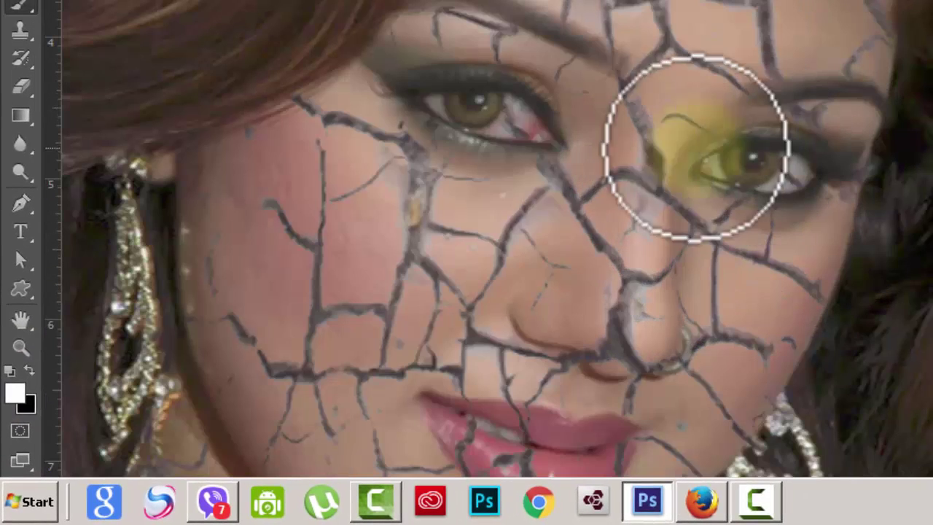
{"action": "scroll", "coordinate": [493, 124], "scroll_direction": "up", "scroll_amount": 1}
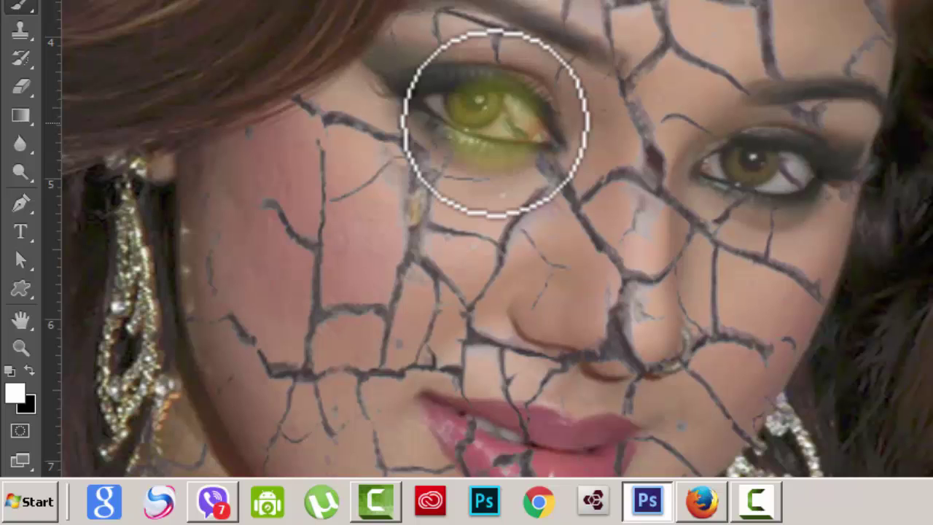
{"action": "key", "text": "bracketleft"}
{"action": "key", "text": "bracketleft"}
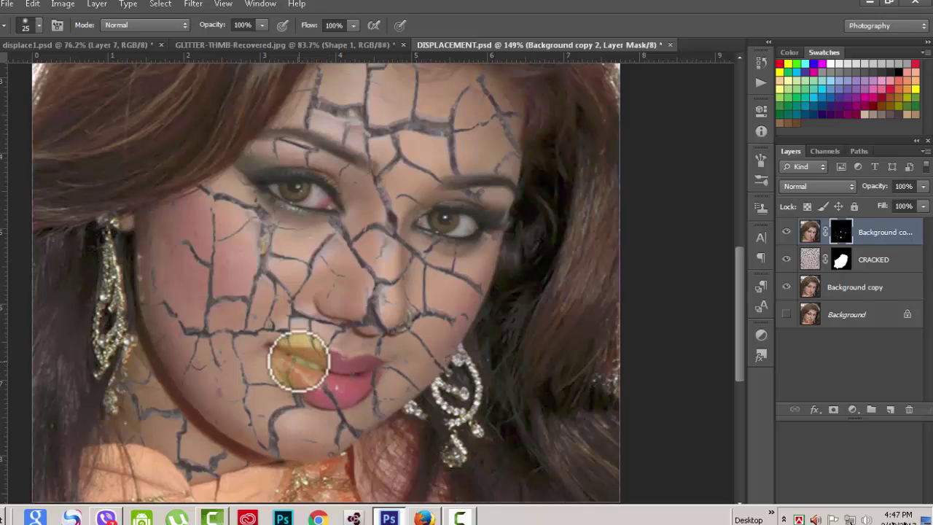
{"action": "mouse_move", "coordinate": [299, 361]}
{"action": "left_mouse_down"}
{"action": "mouse_move", "coordinate": [357, 385]}
{"action": "mouse_move", "coordinate": [297, 364]}
{"action": "mouse_move", "coordinate": [314, 372]}
{"action": "mouse_move", "coordinate": [343, 357]}
{"action": "left_mouse_up"}
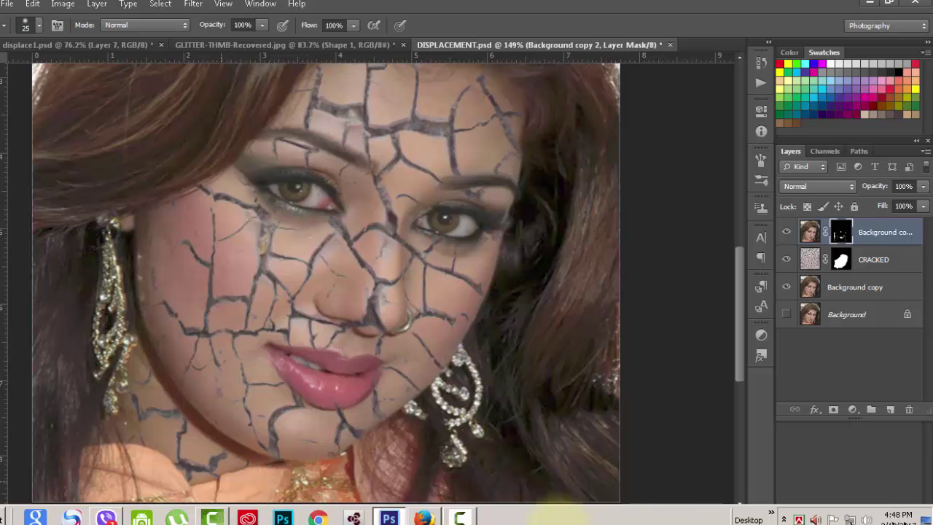
Stamp all visible layers into a new merged layer at the top of the stack
{"action": "scroll", "coordinate": [483, 331], "scroll_direction": "down", "scroll_amount": 1}
{"action": "scroll", "coordinate": [483, 332], "scroll_direction": "down", "scroll_amount": 3}
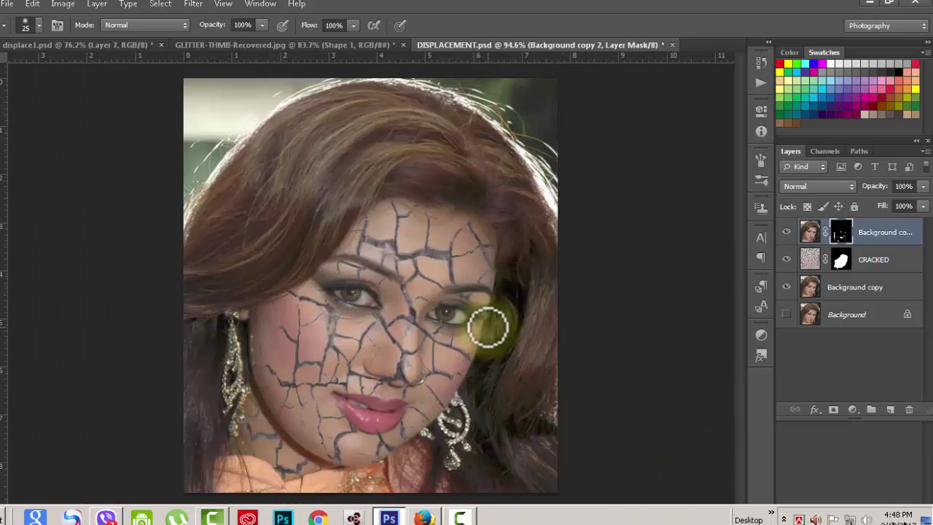
{"action": "scroll", "coordinate": [487, 325], "scroll_direction": "down", "scroll_amount": 2}
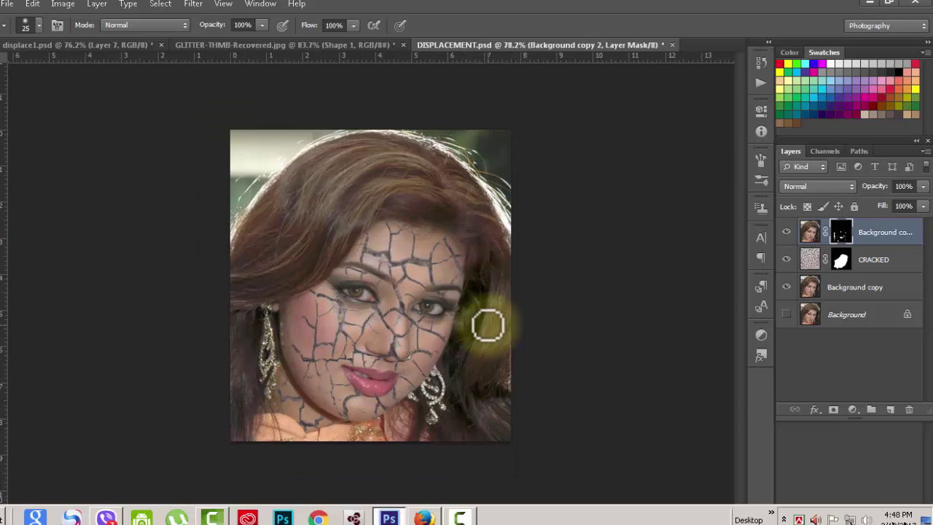
{"action": "scroll", "coordinate": [487, 325], "scroll_direction": "up", "scroll_amount": 3}
{"action": "scroll", "coordinate": [398, 301], "scroll_direction": "down", "scroll_amount": 3}
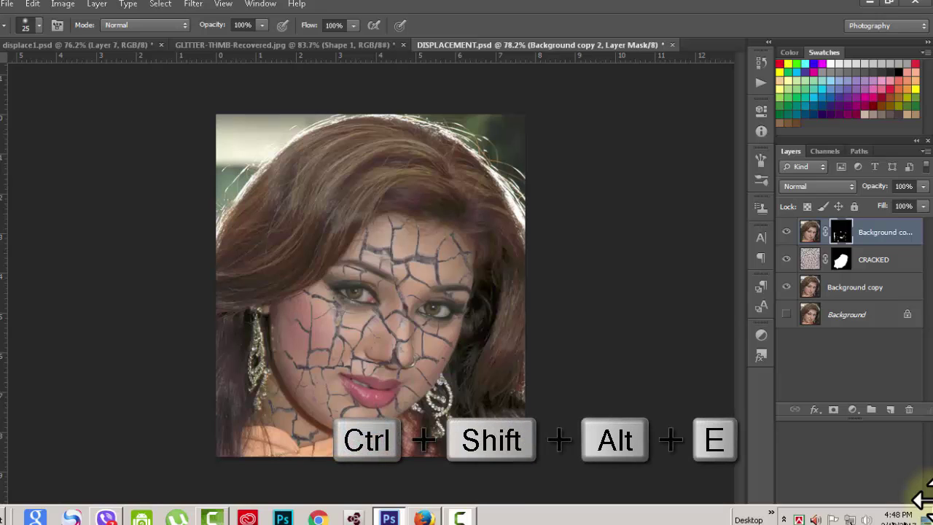
{"action": "key", "text": "ctrl+shift+alt+e"}
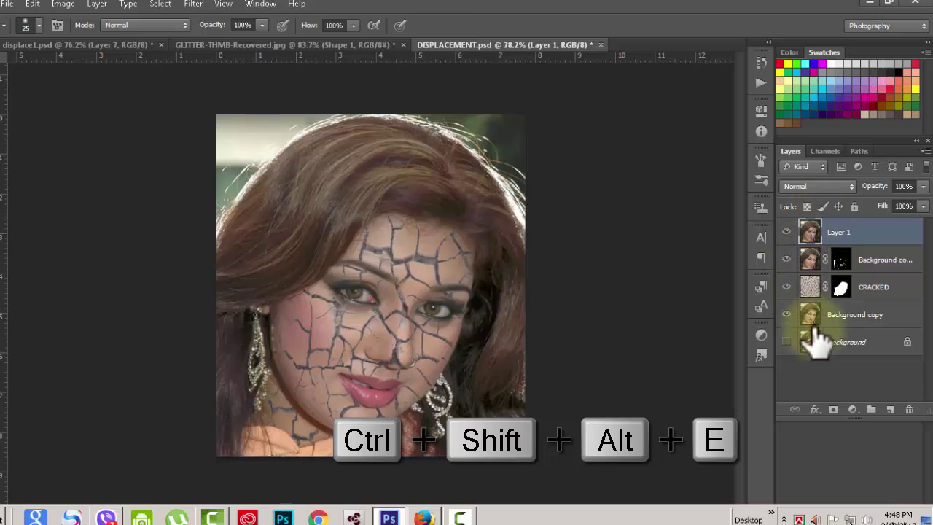
Hide every layer below Layer 1 and switch Layer 1 off and on to check the merged result
{"action": "left_click", "coordinate": [786, 232]}
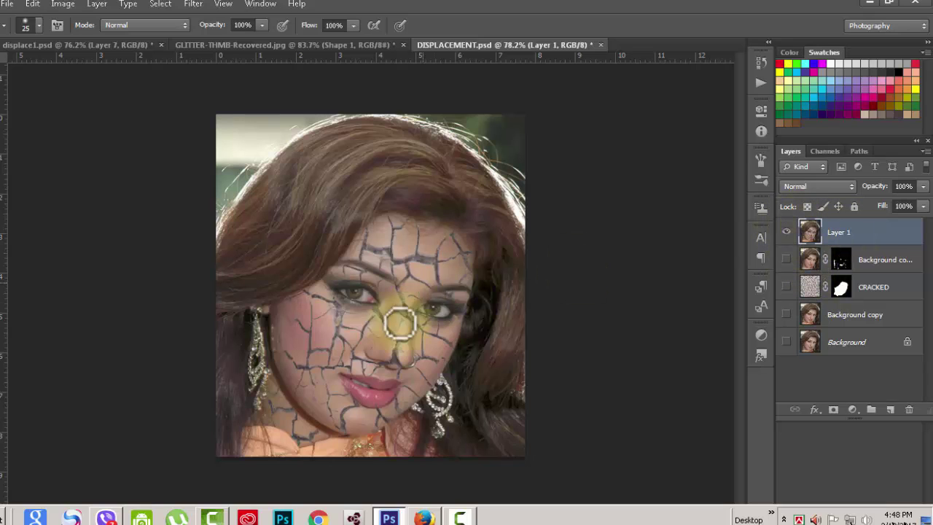
{"action": "left_click", "coordinate": [785, 231]}
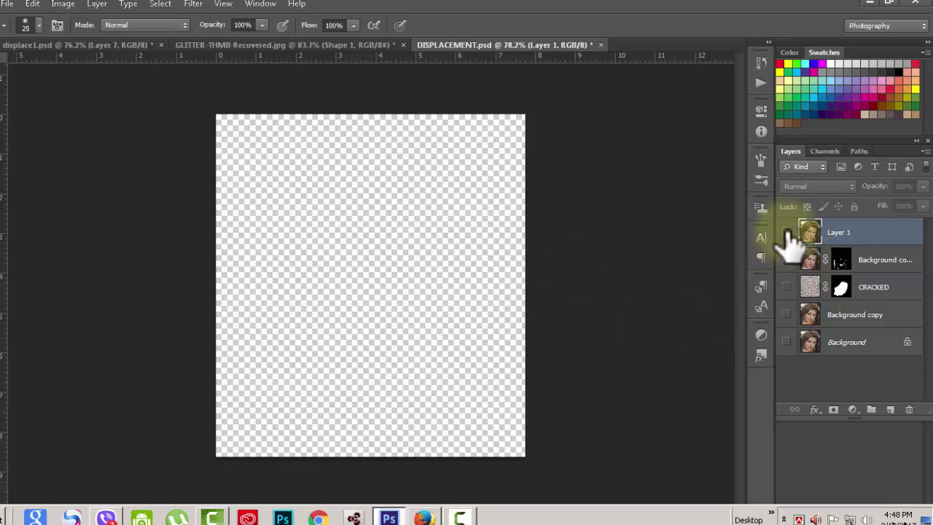
{"action": "left_click", "coordinate": [786, 231]}
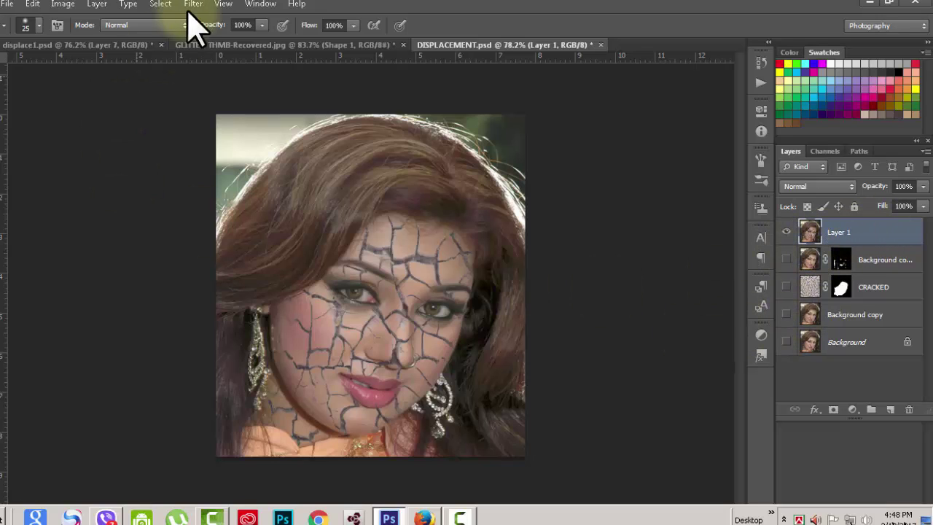
Apply Brightness/Contrast to Layer 1 with brightness 12 and contrast 39
{"action": "left_click", "coordinate": [66, 4]}
{"action": "mouse_move", "coordinate": [62, 38]}
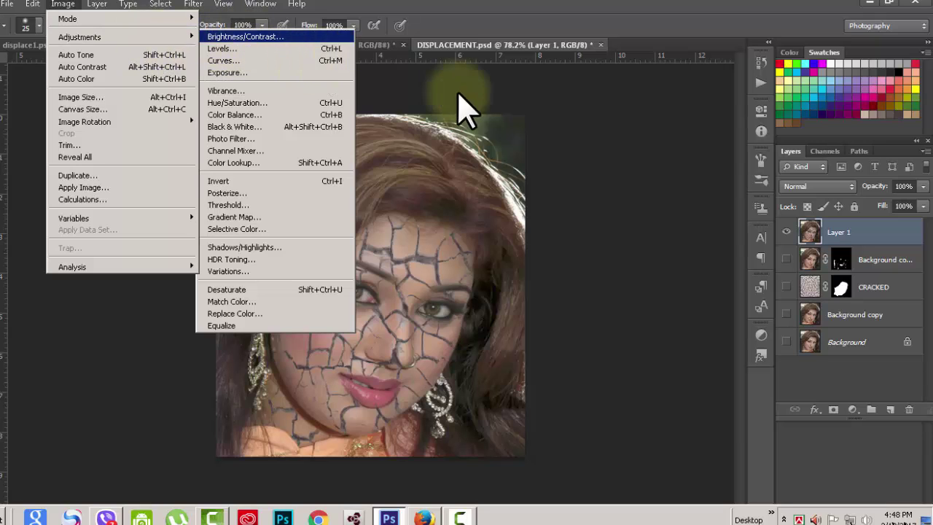
{"action": "key", "text": "Return"}
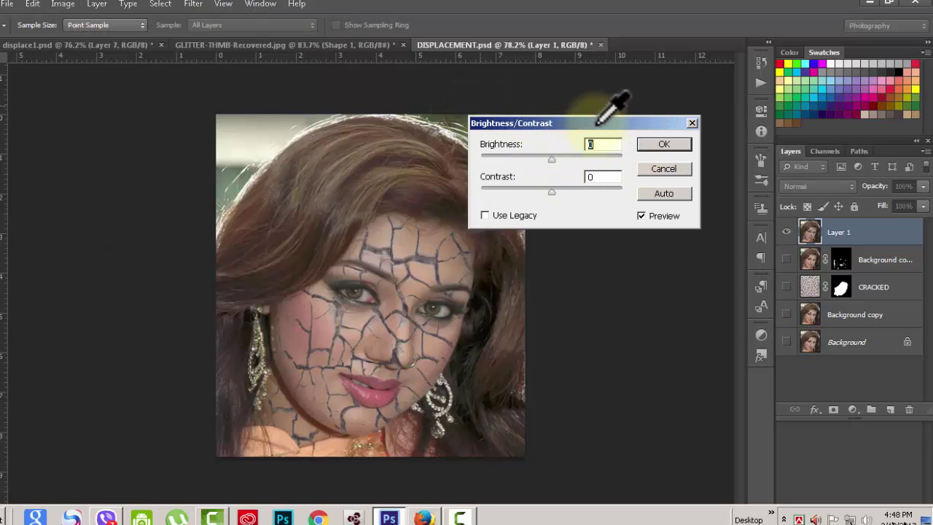
{"action": "mouse_move", "coordinate": [550, 158]}
{"action": "left_mouse_down"}
{"action": "mouse_move", "coordinate": [566, 158]}
{"action": "mouse_move", "coordinate": [540, 157]}
{"action": "left_mouse_up"}
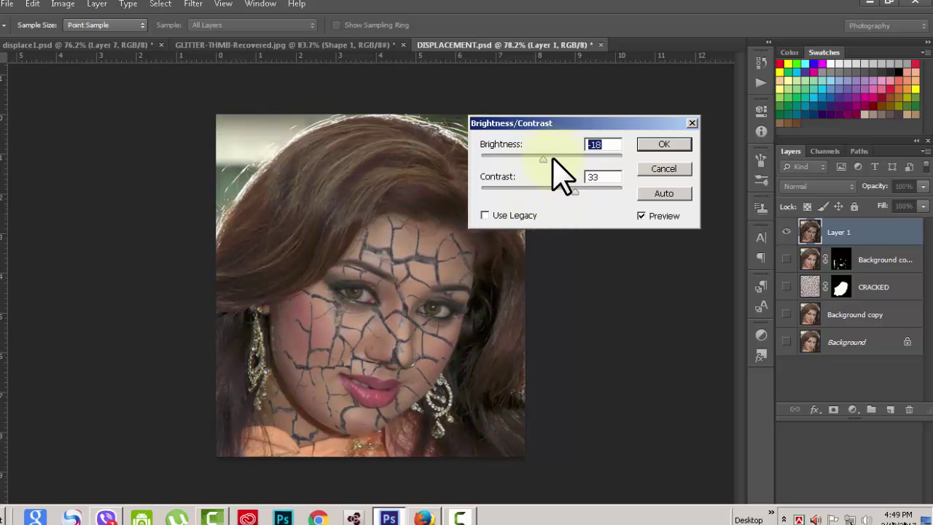
{"action": "mouse_move", "coordinate": [552, 157]}
{"action": "left_mouse_down"}
{"action": "mouse_move", "coordinate": [568, 156]}
{"action": "mouse_move", "coordinate": [557, 158]}
{"action": "left_mouse_up"}
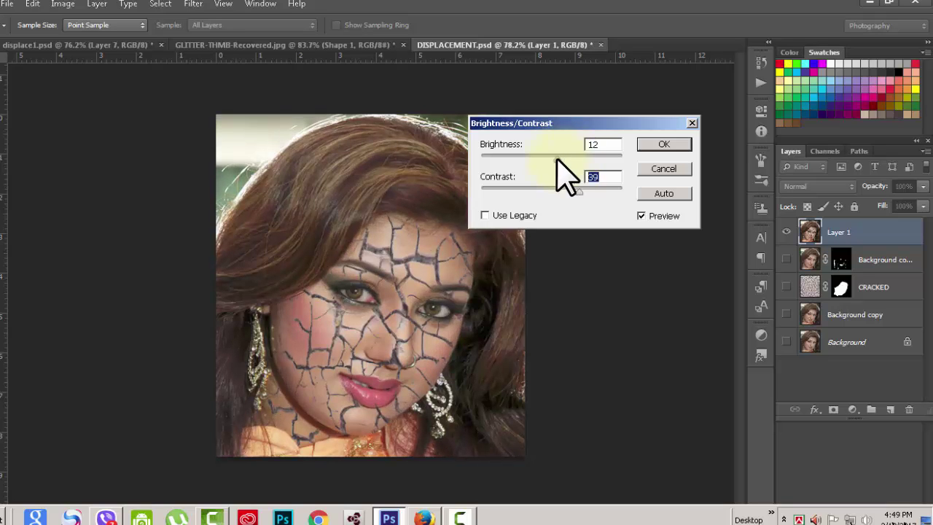
{"action": "left_click_drag", "start_coordinate": [557, 159], "coordinate": [557, 159]}
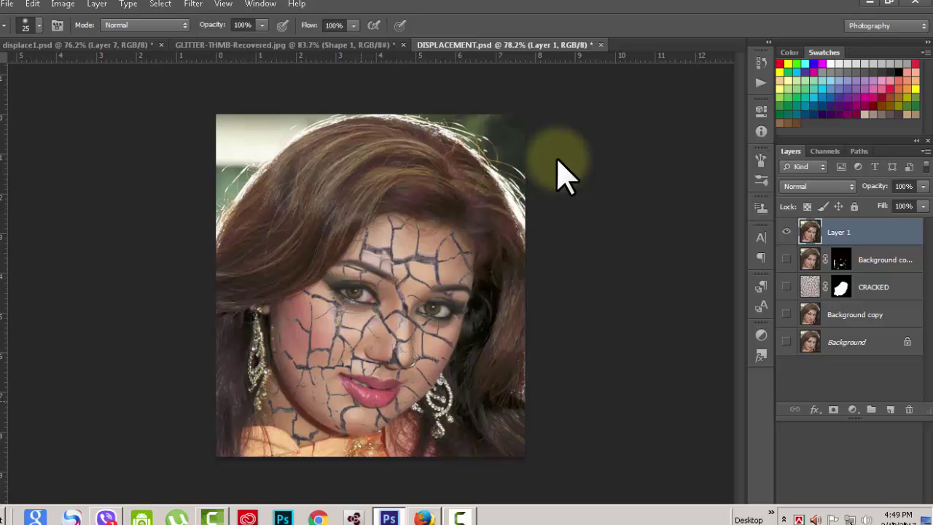
Darken Layer 1 with a Levels adjustment, setting the input black point to 10 and the midtones to 0.66
{"action": "key", "text": "ctrl+minus"}
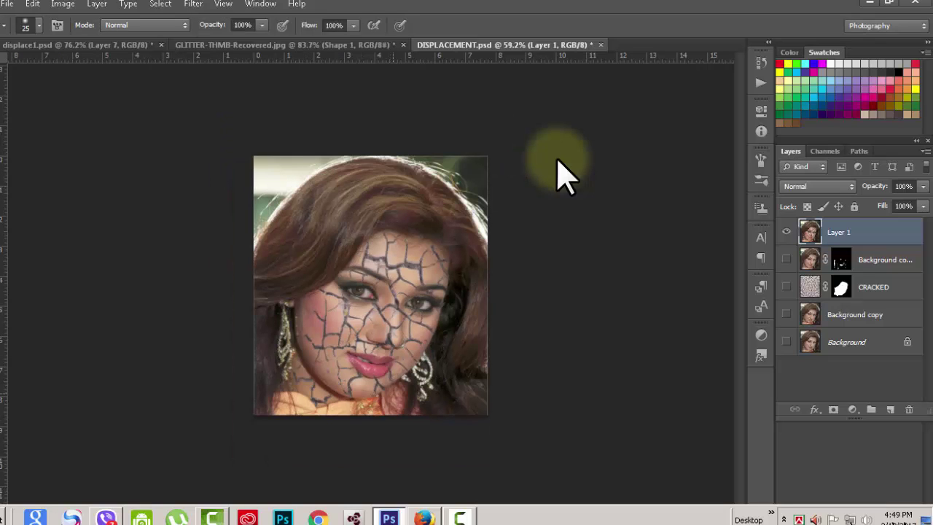
{"action": "key", "text": "ctrl+0"}
{"action": "key", "text": "alt+i"}
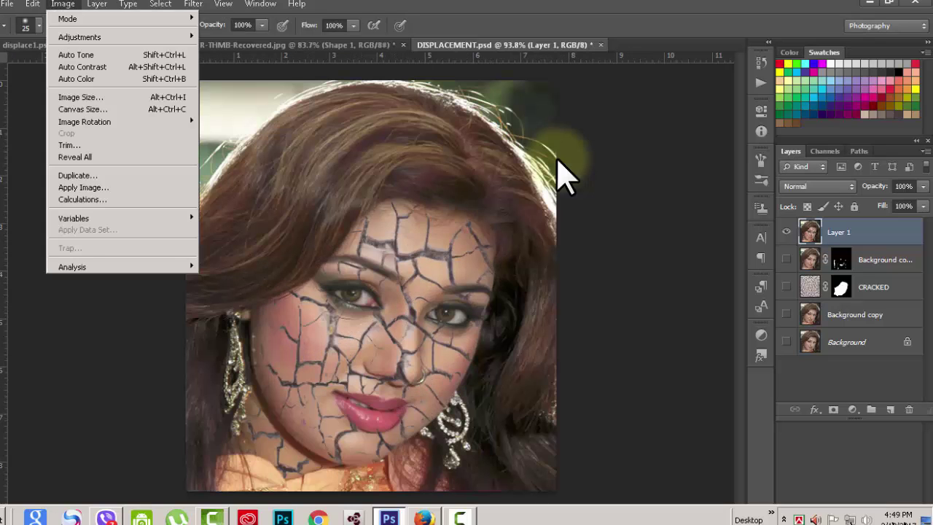
{"action": "key", "text": "j"}
{"action": "key", "text": "Down"}
{"action": "key", "text": "Down"}
{"action": "key", "text": "Up"}
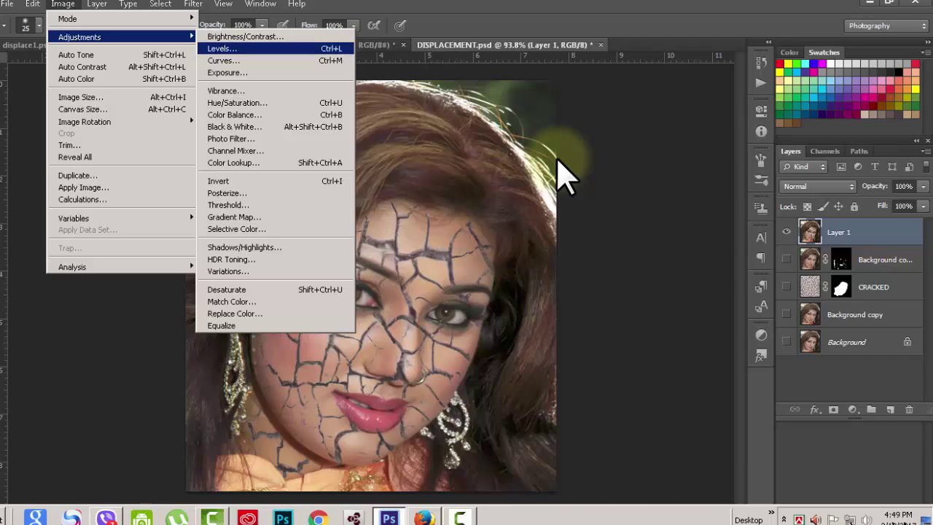
{"action": "key", "text": "Return"}
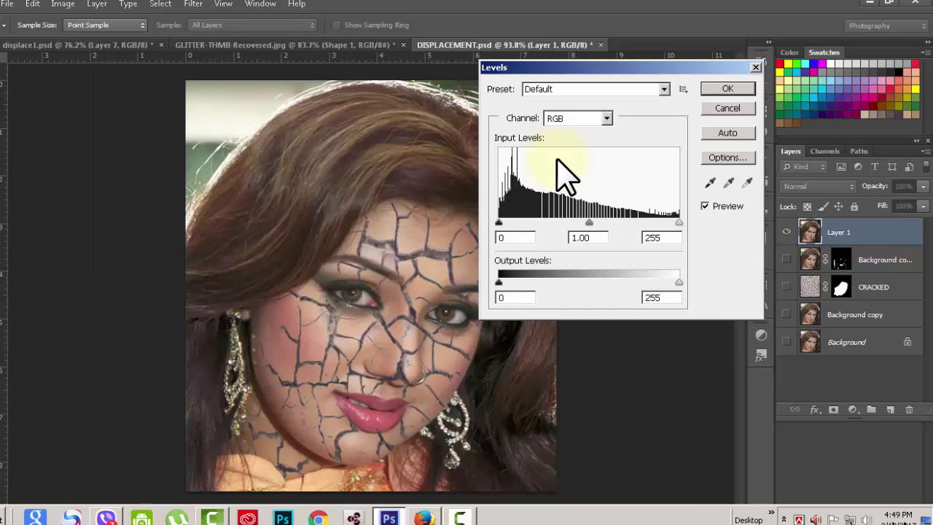
{"action": "mouse_move", "coordinate": [587, 223]}
{"action": "left_mouse_down"}
{"action": "mouse_move", "coordinate": [569, 222]}
{"action": "mouse_move", "coordinate": [612, 222]}
{"action": "left_mouse_up"}
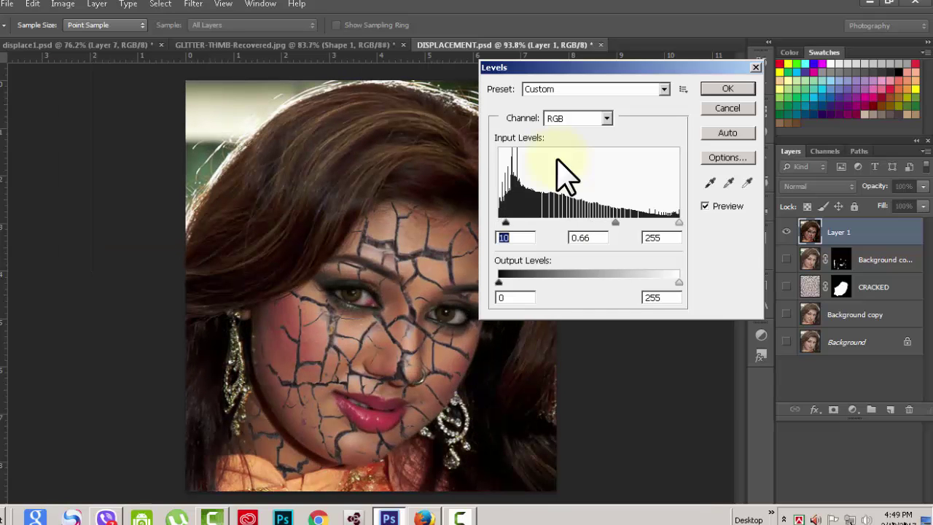
{"action": "key", "text": "Return"}
Desaturate Layer 1 to turn the merged cracked-skin portrait black and white
{"action": "key", "text": "ctrl+minus"}
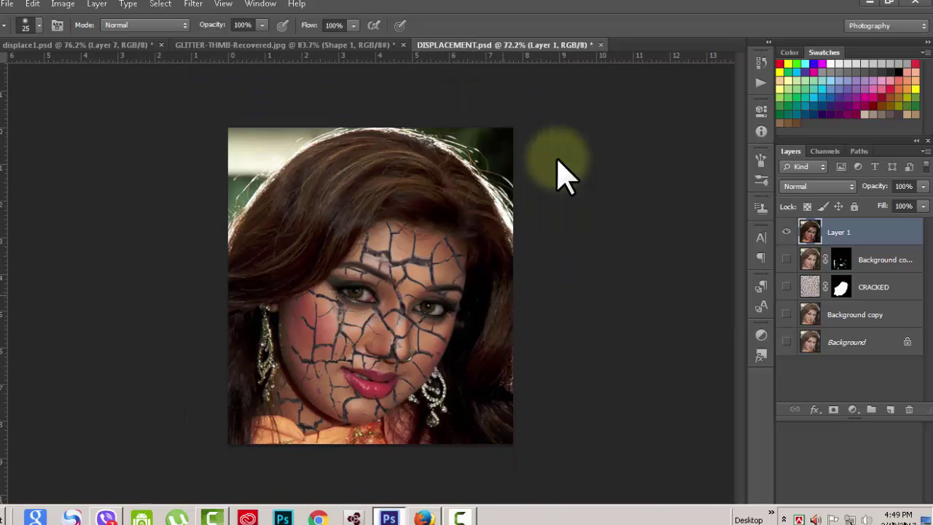
{"action": "key", "text": "ctrl+plus"}
{"action": "scroll", "coordinate": [565, 175], "scroll_direction": "down", "scroll_amount": 2}
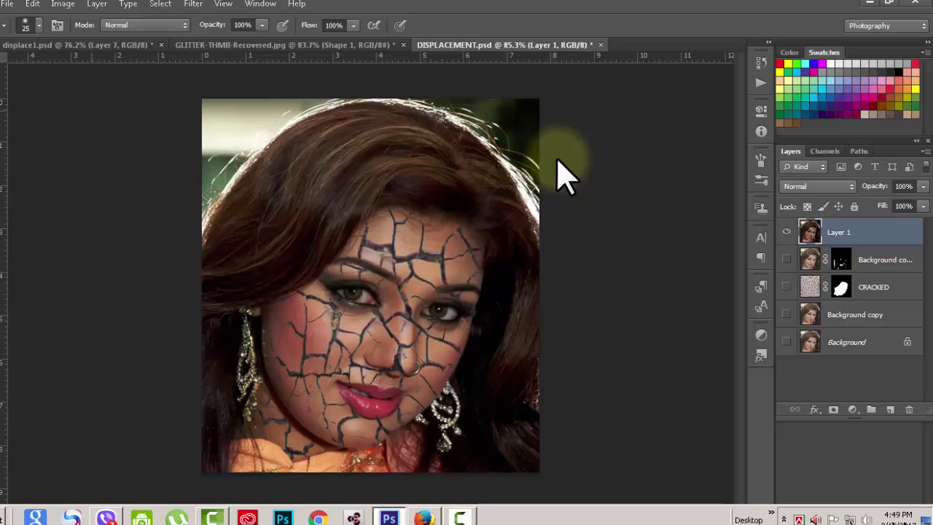
{"action": "key", "text": "alt+i"}
{"action": "key", "text": "a"}
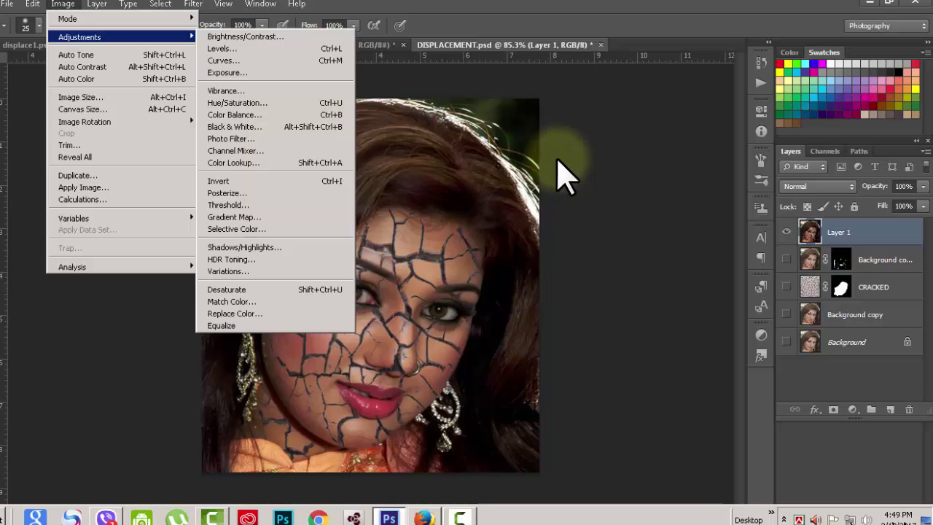
{"action": "key", "text": "Down"}
{"action": "key", "text": "Down"}
{"action": "key", "text": "Down"}
{"action": "key", "text": "Down"}
{"action": "key", "text": "Down"}
{"action": "key", "text": "Down"}
{"action": "key", "text": "Down"}
{"action": "key", "text": "Down"}
{"action": "key", "text": "Down"}
{"action": "key", "text": "Down"}
{"action": "key", "text": "Down"}
{"action": "key", "text": "Down"}
{"action": "key", "text": "Down"}
{"action": "key", "text": "Down"}
{"action": "key", "text": "Down"}
{"action": "key", "text": "Down"}
{"action": "key", "text": "Down"}
{"action": "key", "text": "Down"}
{"action": "key", "text": "Down"}
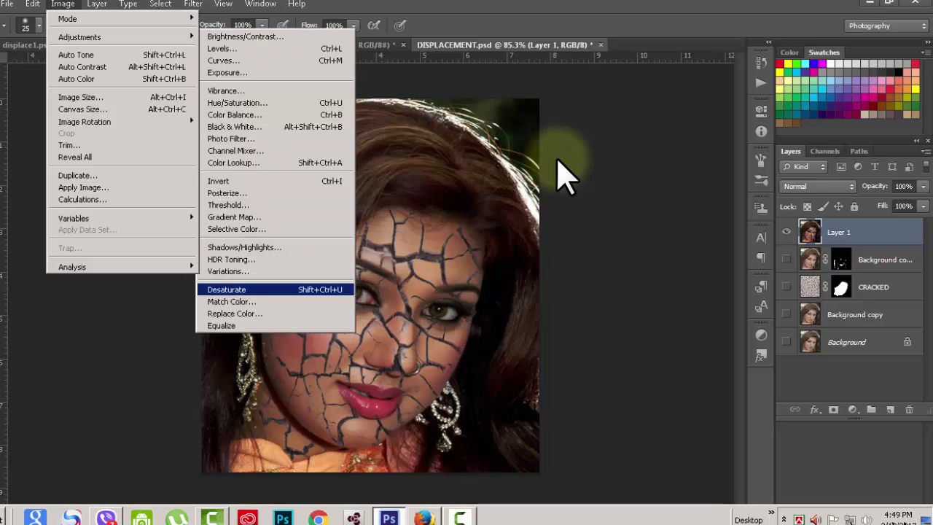
{"action": "key", "text": "Return"}
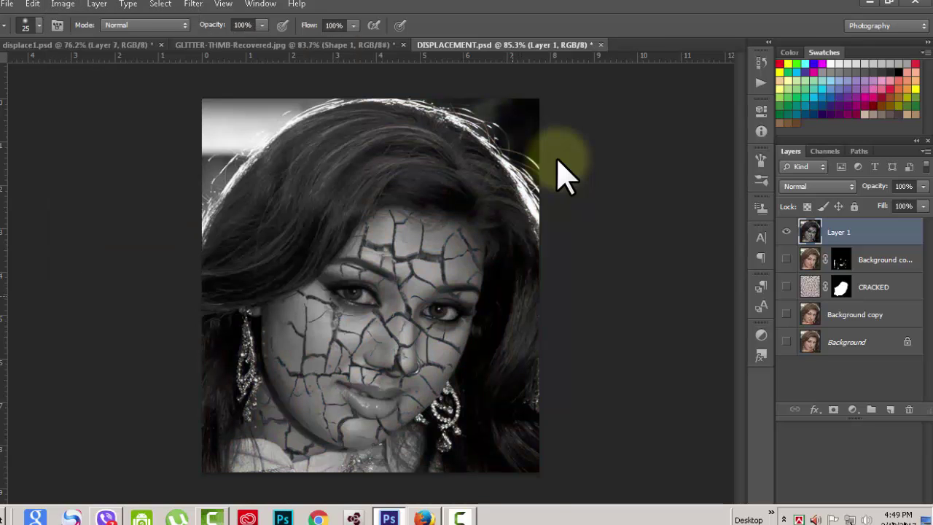
{"action": "key", "text": "ctrl+plus"}
{"action": "scroll", "coordinate": [565, 175], "scroll_direction": "down", "scroll_amount": 1}
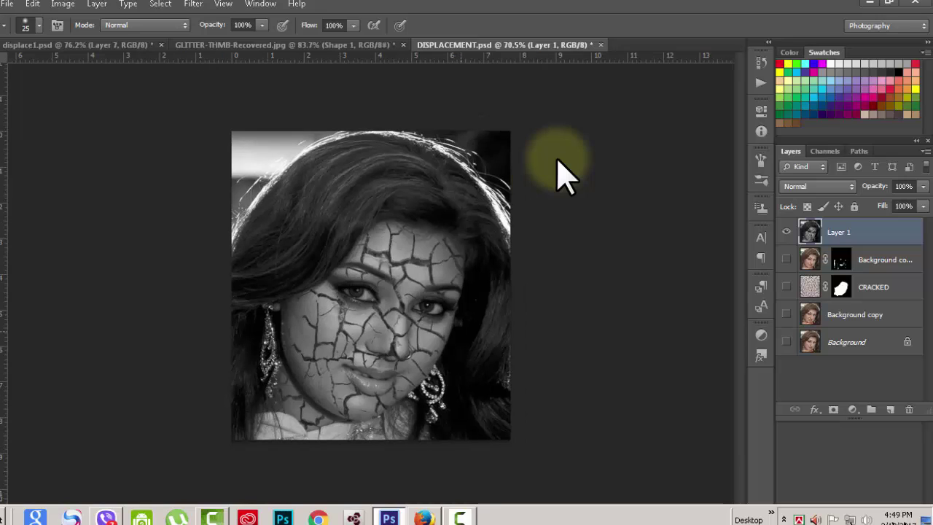
{"action": "scroll", "coordinate": [564, 175], "scroll_direction": "up", "scroll_amount": 4}
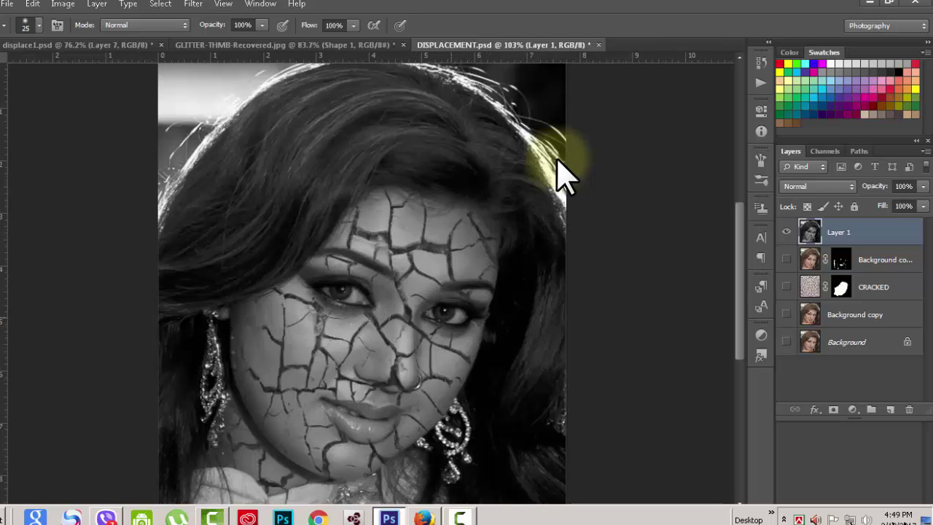
{"action": "scroll", "coordinate": [565, 175], "scroll_direction": "down", "scroll_amount": 1}
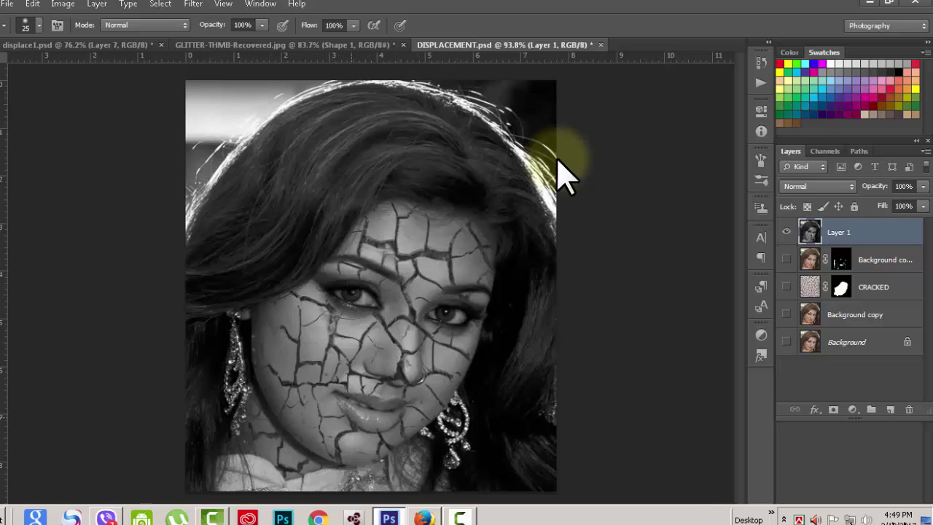
{"action": "scroll", "coordinate": [567, 175], "scroll_direction": "up", "scroll_amount": 1}
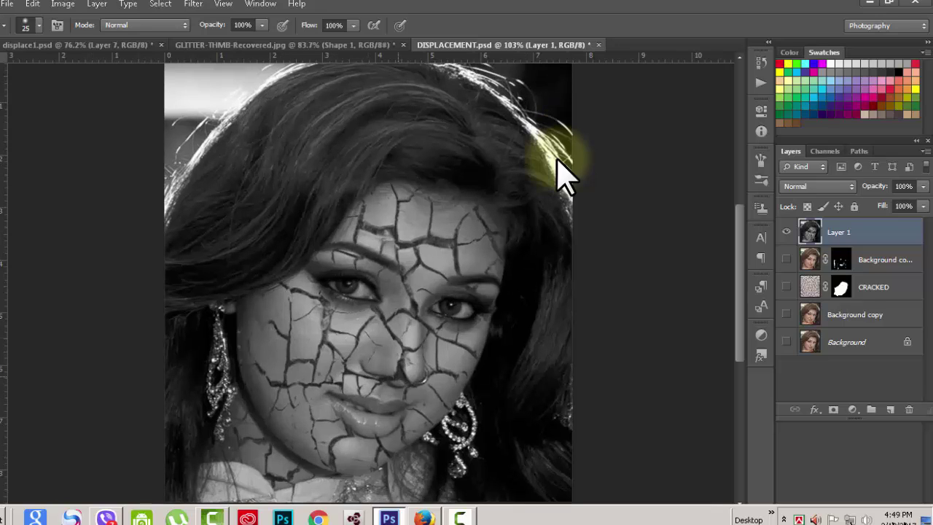